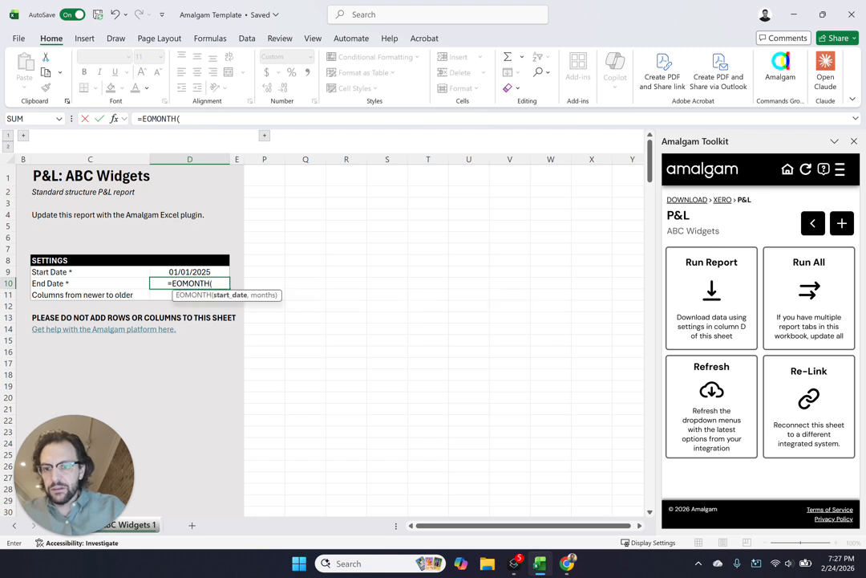
# Set the End Date in D10 with the formula =EOMONTH(D9,11)
pyautogui.press('Up')
pyautogui.write(',1')
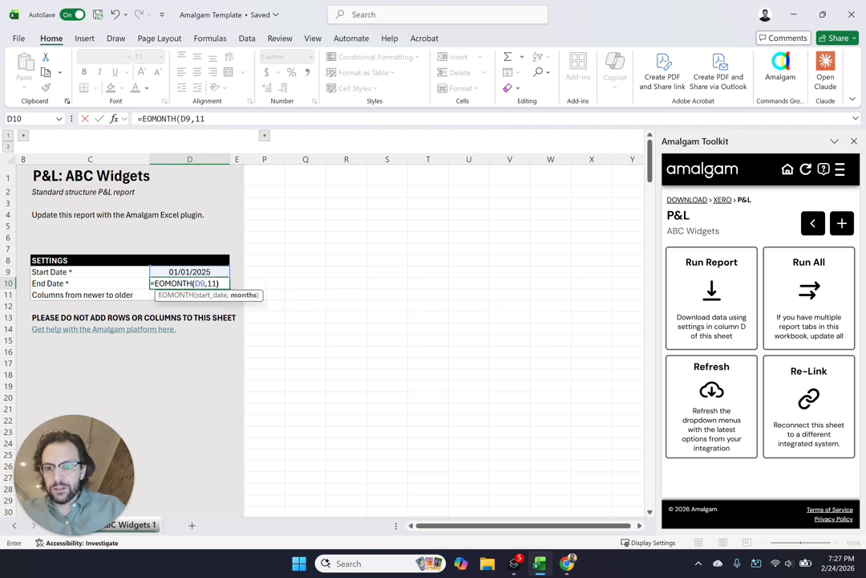
pyautogui.write('1')
pyautogui.press('Return')
pyautogui.press('Right')
pyautogui.press('Right')
pyautogui.press('Up')
pyautogui.press('Up')
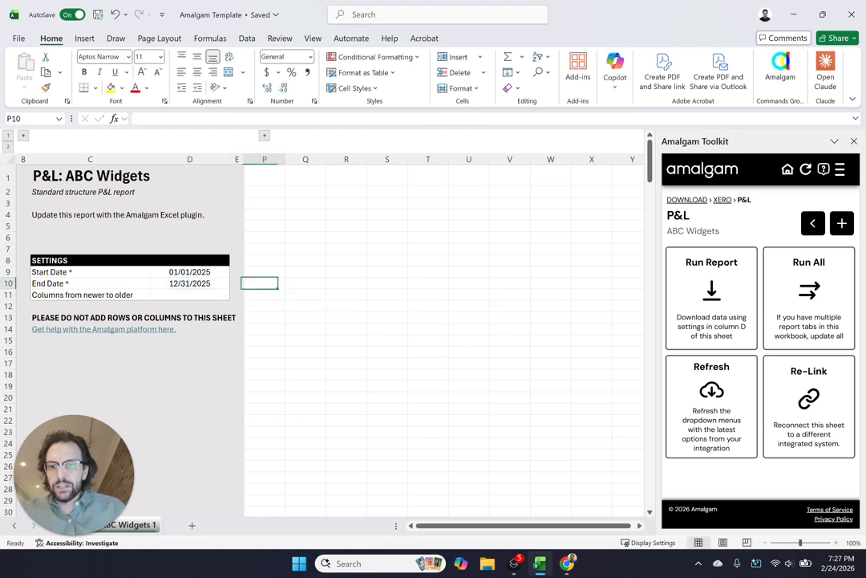
# Run the P&L report for ABC Widgets and widen column P for the account names
pyautogui.click(723, 284)
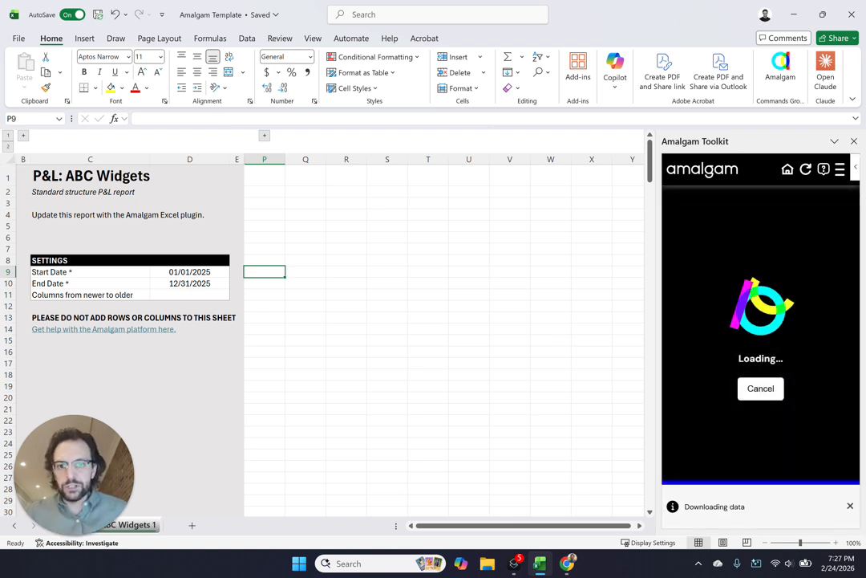
pyautogui.moveTo(285, 159); pyautogui.dragTo(321, 159)
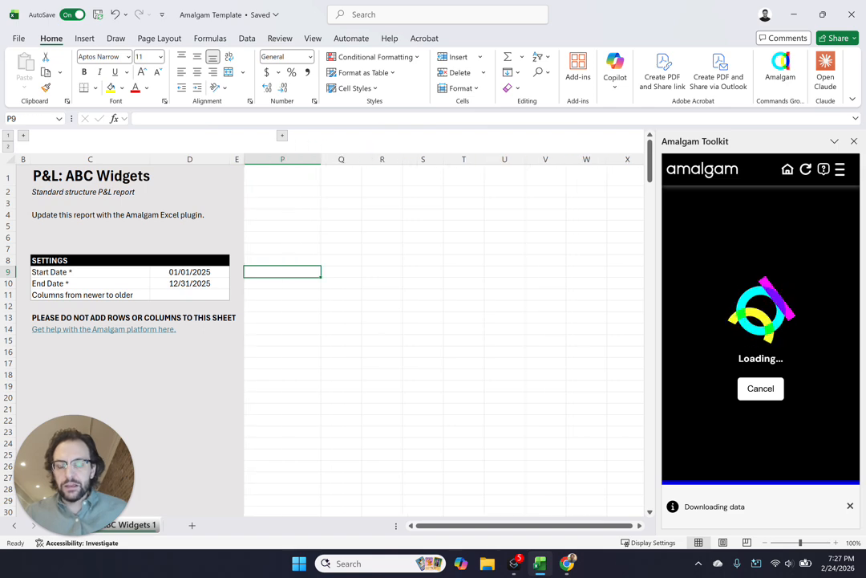
pyautogui.moveTo(343, 191); pyautogui.dragTo(584, 444)
pyautogui.hscroll(2, 561, 385)
pyautogui.moveTo(489, 296); pyautogui.dragTo(539, 306)
pyautogui.moveTo(495, 375); pyautogui.dragTo(151, 260)
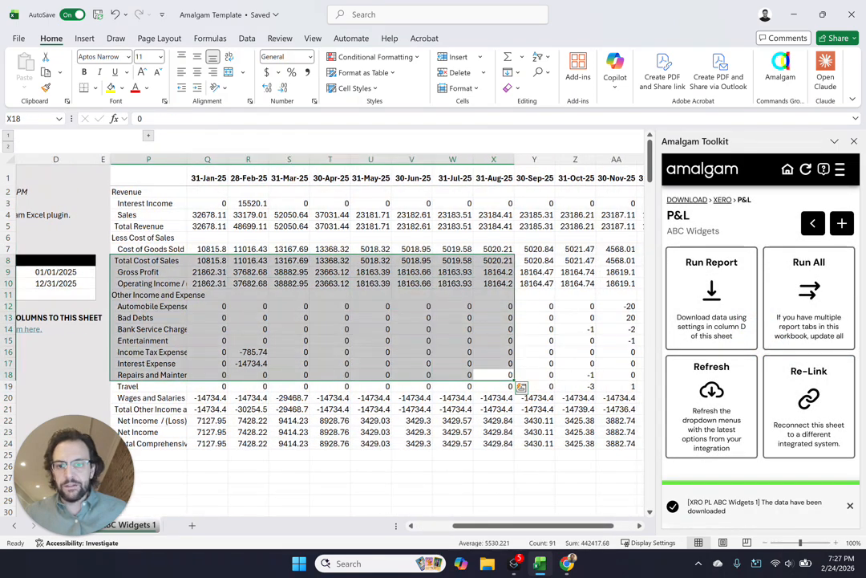
# Format the monthly figures in columns Q to AB from row 2 down in comma style with no decimals
pyautogui.moveTo(208, 191); pyautogui.dragTo(584, 287)
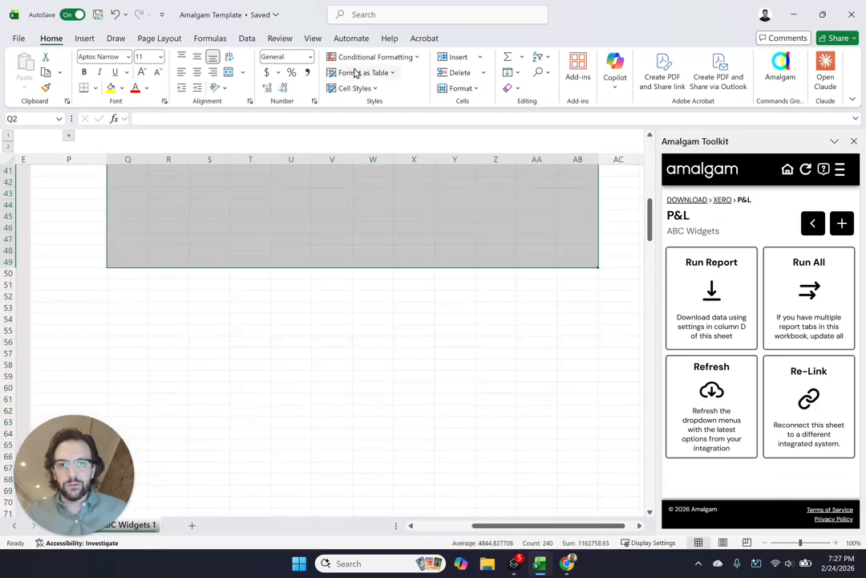
pyautogui.click(307, 71)
pyautogui.click(283, 88)
pyautogui.click(282, 88)
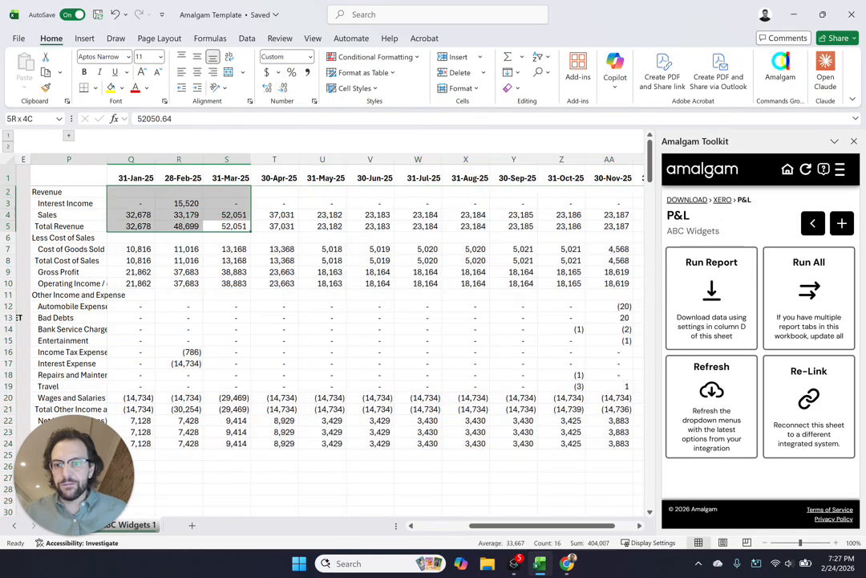
pyautogui.hscroll(-3, 361, 320)
pyautogui.click(488, 295)
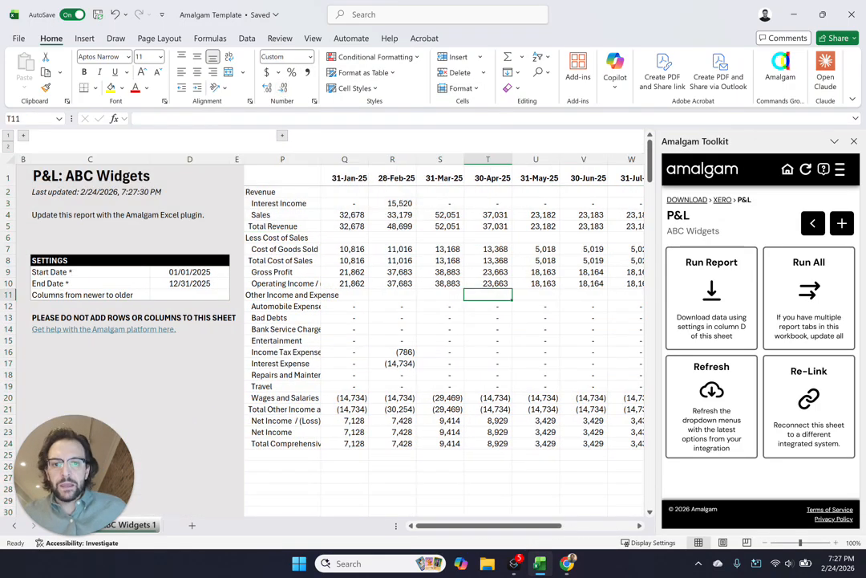
# Expand the collapsed group of blank columns F to O reserved for formulas and notes
pyautogui.click(282, 135)
pyautogui.click(394, 260)
pyautogui.moveTo(442, 203); pyautogui.dragTo(17, 215)
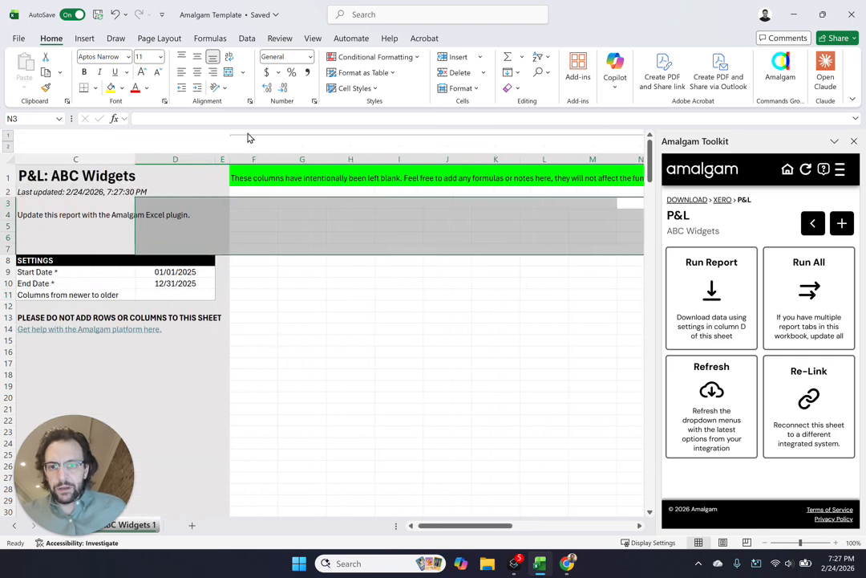
pyautogui.click(248, 141)
pyautogui.click(268, 135)
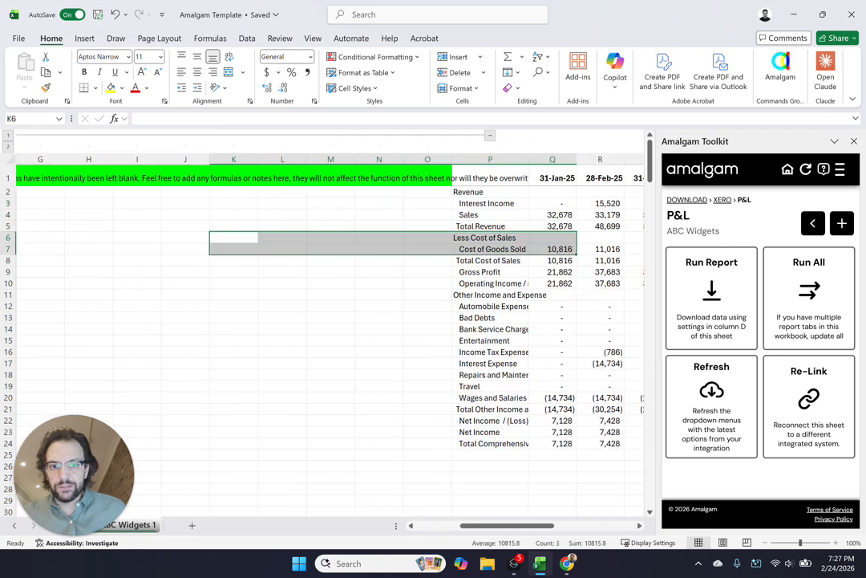
# Enter =SUM(Q2:S2) in cell N2 to total the first three monthly columns
pyautogui.click(379, 192)
pyautogui.write('=SUM(')
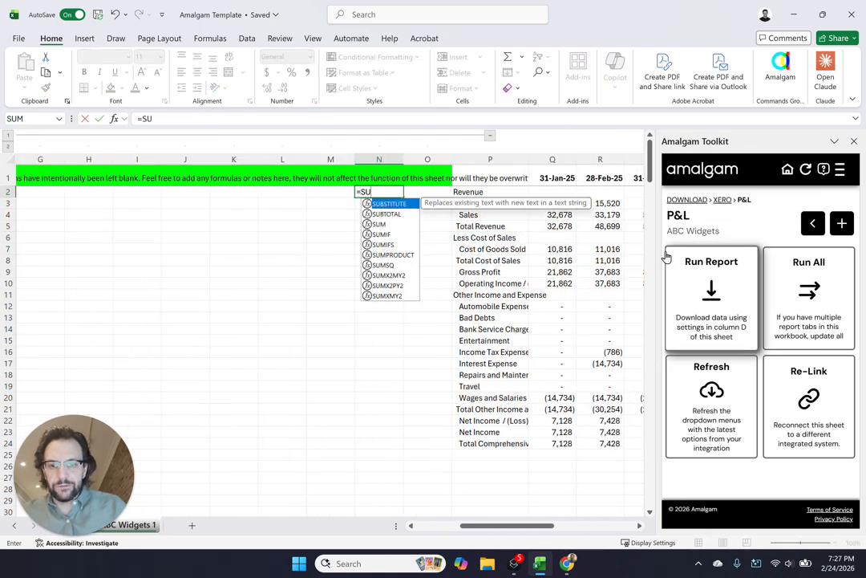
pyautogui.press('Right')
pyautogui.press('Right')
pyautogui.press('Right')
pyautogui.hotkey('shift', 'Right')
pyautogui.hotkey('shift', 'Right')
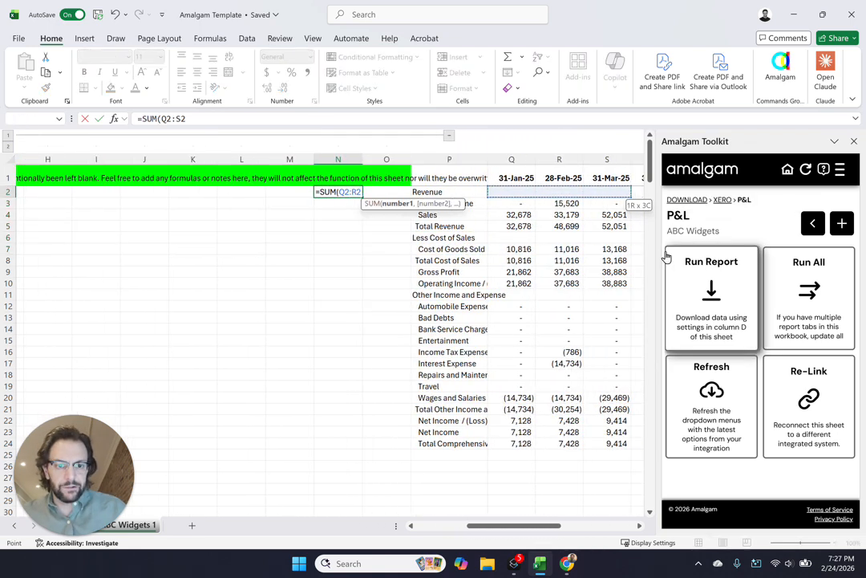
pyautogui.press('Return')
pyautogui.press('Up')
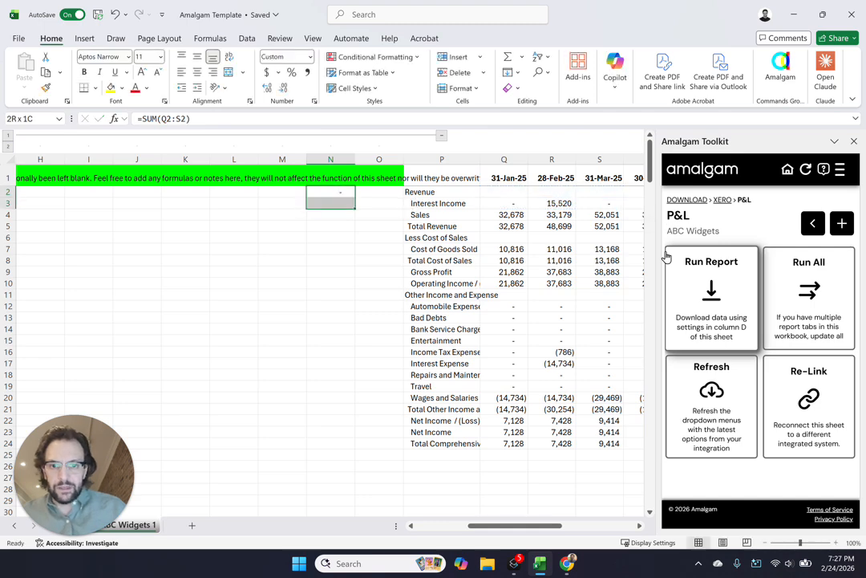
# Fill the sum formula in column N down from row 2 to row 35
pyautogui.hotkey('shift', 'Down')
pyautogui.hotkey('shift', 'Down')
pyautogui.hotkey('shift', 'Down')
pyautogui.hotkey('shift', 'Down')
pyautogui.hotkey('shift', 'Down')
pyautogui.hotkey('shift', 'Down')
pyautogui.hotkey('shift', 'Down')
pyautogui.hotkey('shift', 'Down')
pyautogui.hotkey('shift', 'Down')
pyautogui.hotkey('shift', 'Down')
pyautogui.hotkey('shift', 'Down')
pyautogui.hotkey('shift', 'Down')
pyautogui.hotkey('shift', 'Down')
pyautogui.hotkey('shift', 'Down')
pyautogui.hotkey('shift', 'Down')
pyautogui.hotkey('shift', 'Down')
pyautogui.hotkey('shift', 'Down')
pyautogui.hotkey('shift', 'Down')
pyautogui.hotkey('shift', 'Down')
pyautogui.hotkey('shift', 'Down')
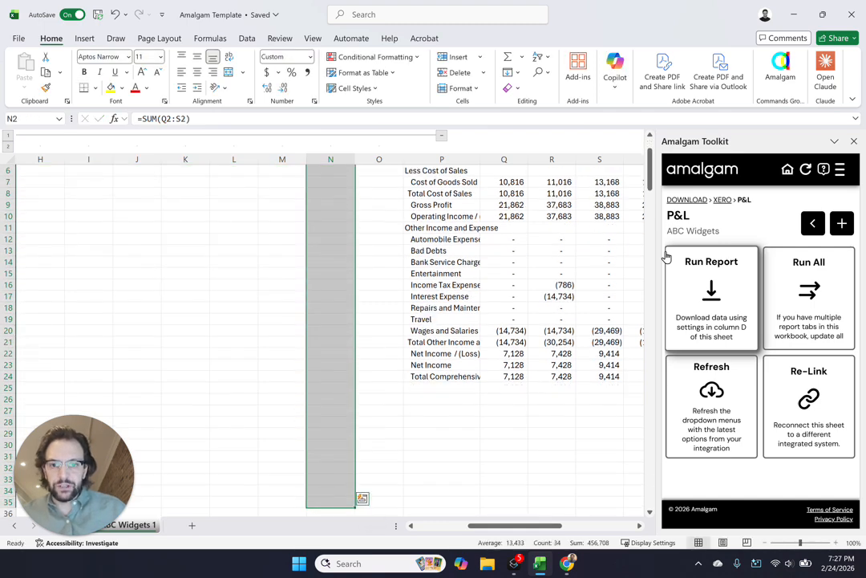
pyautogui.hotkey('ctrl', 'd')
# Narrow the empty columns F to M and column O around the totals column
pyautogui.moveTo(283, 214); pyautogui.dragTo(11, 225)
pyautogui.moveTo(268, 159); pyautogui.dragTo(545, 159)
pyautogui.click(515, 249)
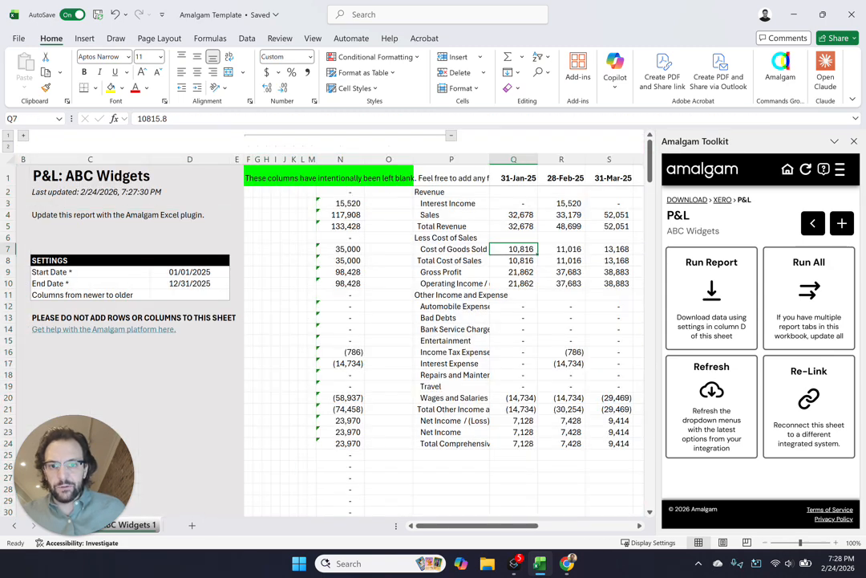
pyautogui.click(389, 158)
pyautogui.moveTo(413, 159); pyautogui.dragTo(375, 159)
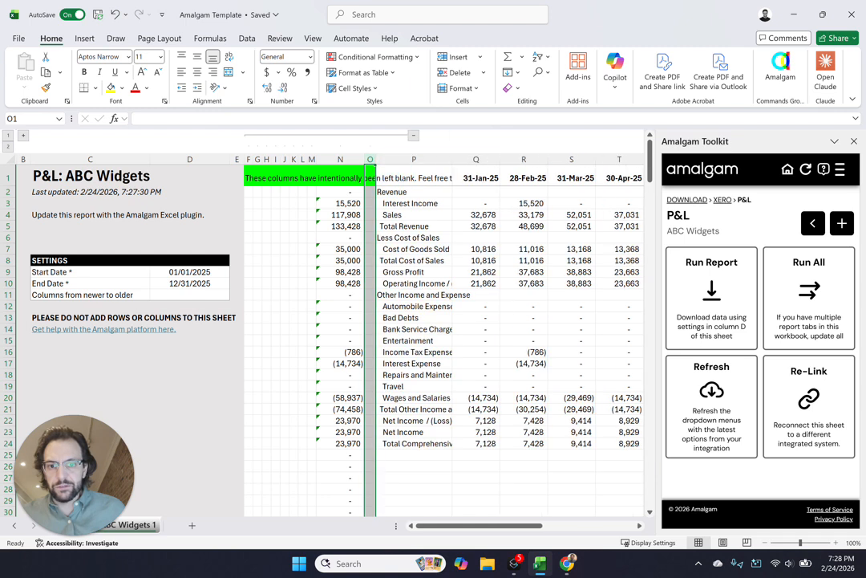
# Set the Start Date to 1/1/2024 and rerun the P&L report
pyautogui.click(405, 214)
pyautogui.click(189, 272)
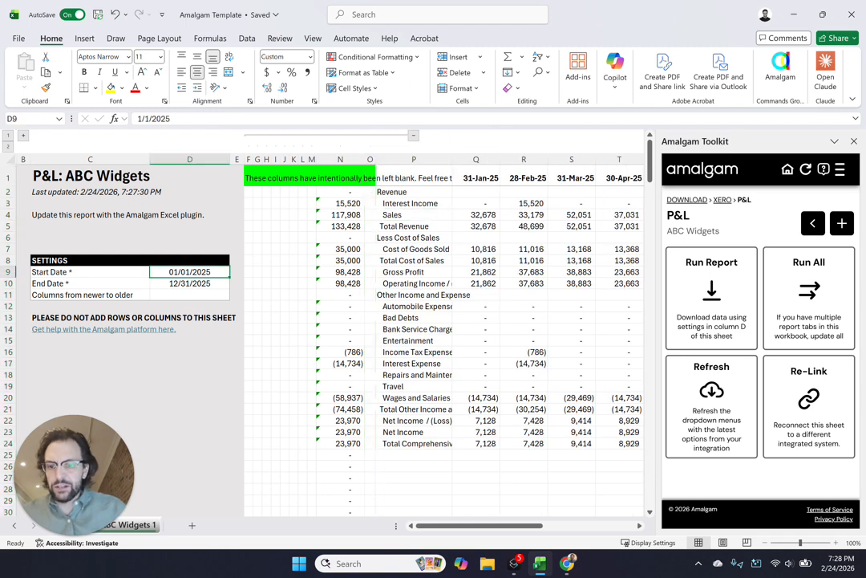
pyautogui.press('F2')
pyautogui.press('BackSpace')
pyautogui.write('4')
pyautogui.press('Return')
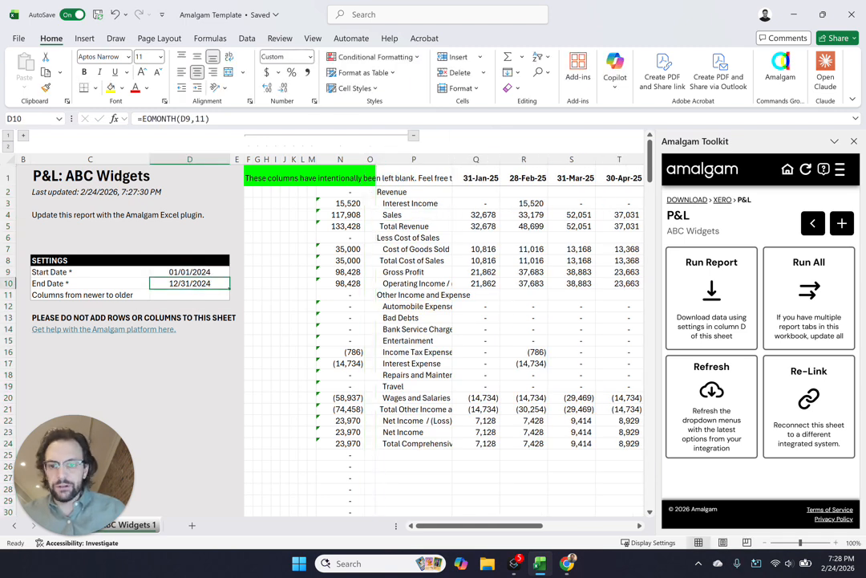
pyautogui.click(712, 297)
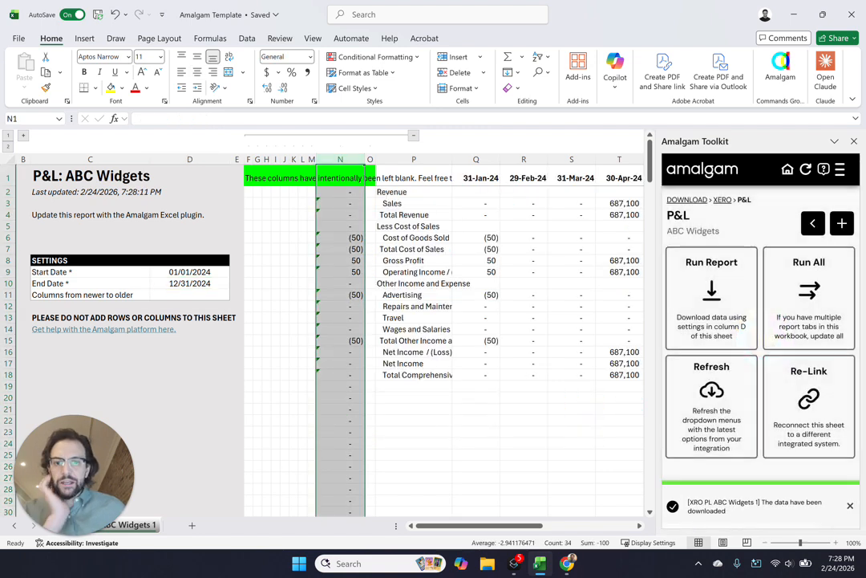
# Examine the 2024 monthly P&L columns and the order in which the months are arranged
pyautogui.click(572, 294)
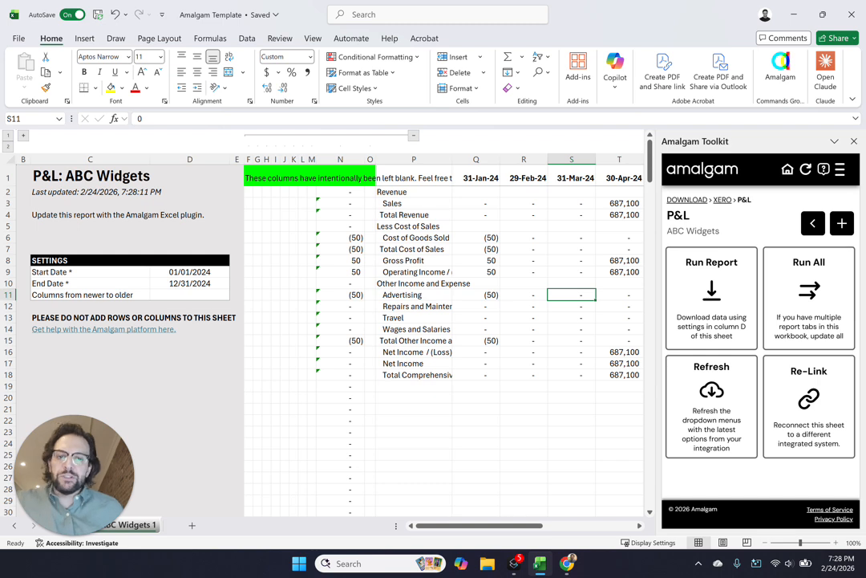
pyautogui.moveTo(524, 226); pyautogui.dragTo(700, 228)
pyautogui.press('Right')
pyautogui.press('Right')
pyautogui.press('Right')
pyautogui.press('Right')
pyautogui.press('Right')
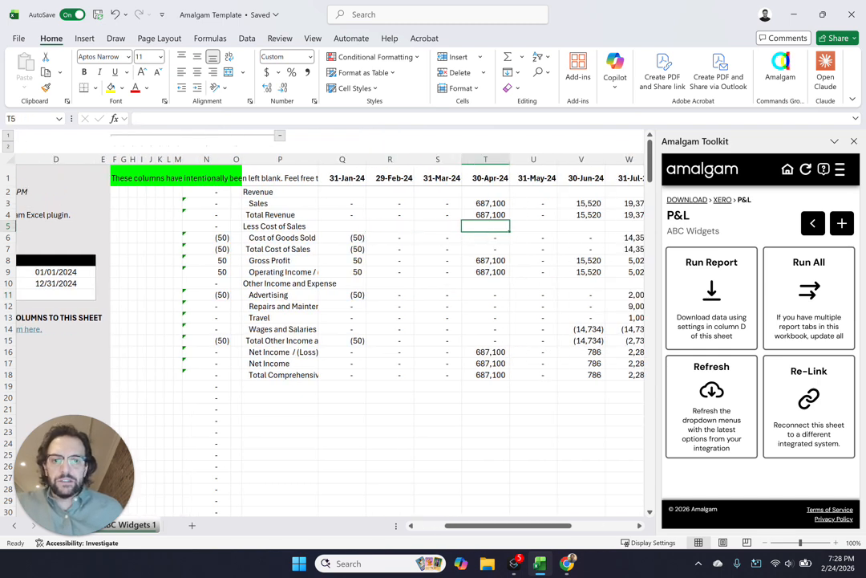
pyautogui.press('Left')
pyautogui.press('Left')
pyautogui.press('Left')
pyautogui.press('Left')
pyautogui.press('Left')
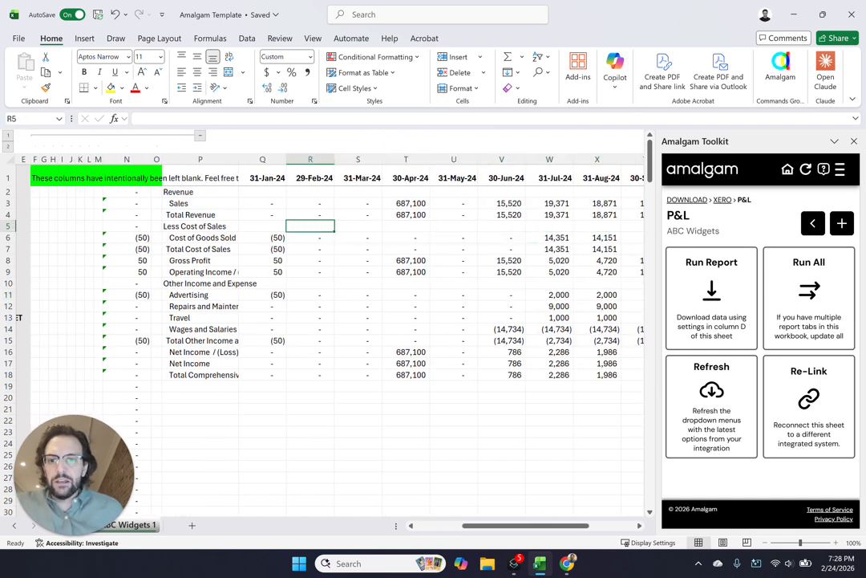
pyautogui.click(262, 159)
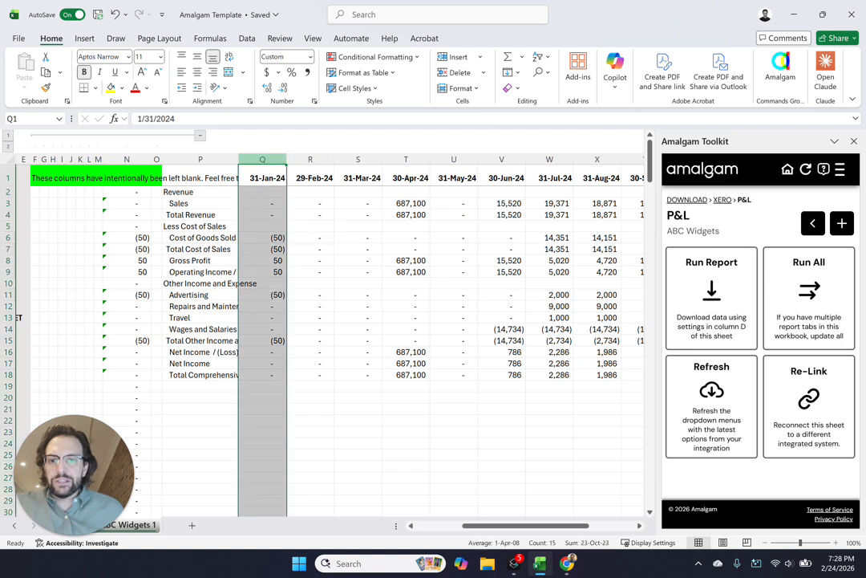
pyautogui.click(597, 295)
pyautogui.press('Left')
pyautogui.press('Left')
pyautogui.press('Left')
pyautogui.press('Left')
pyautogui.press('Left')
pyautogui.press('Left')
pyautogui.press('Left')
pyautogui.press('Left')
pyautogui.press('Left')
pyautogui.press('Left')
pyautogui.press('Left')
pyautogui.press('Left')
pyautogui.press('Left')
pyautogui.press('Left')
pyautogui.press('Left')
pyautogui.press('Left')
pyautogui.press('Left')
pyautogui.press('Left')
pyautogui.press('Left')
pyautogui.press('Left')
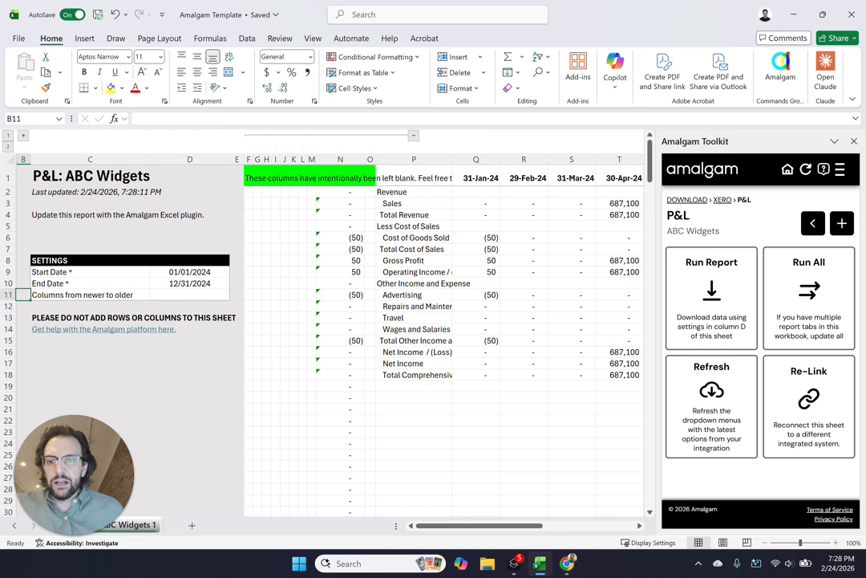
# Set "Columns from newer to older" to TRUE and run all reports
pyautogui.click(190, 294)
pyautogui.click(235, 296)
pyautogui.click(202, 306)
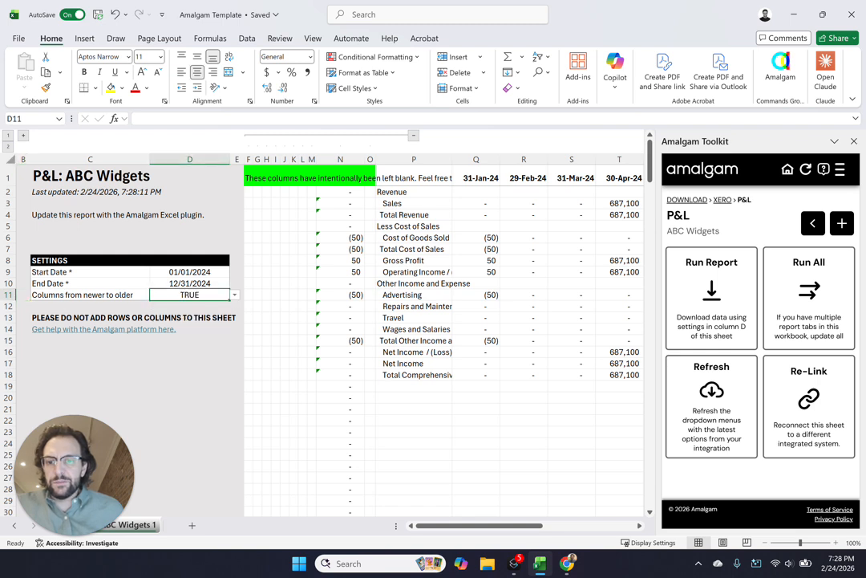
pyautogui.click(803, 321)
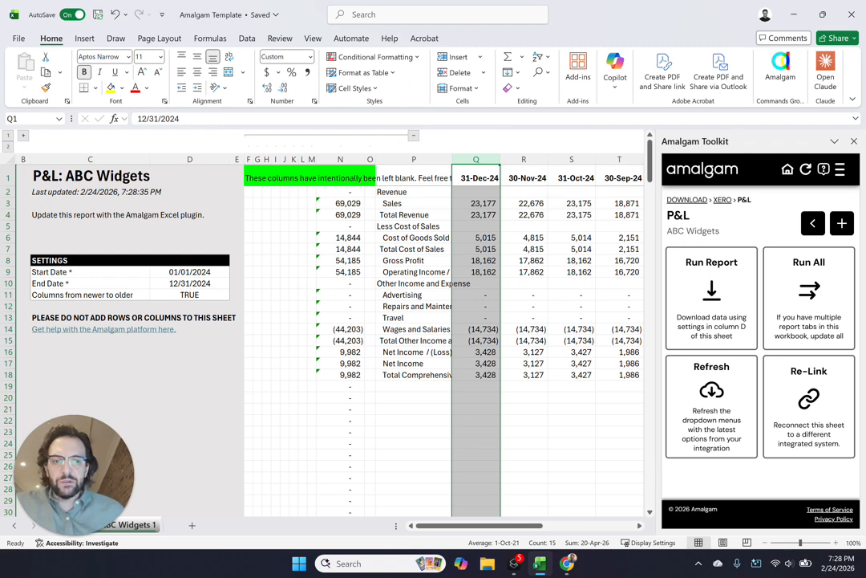
pyautogui.click(414, 192)
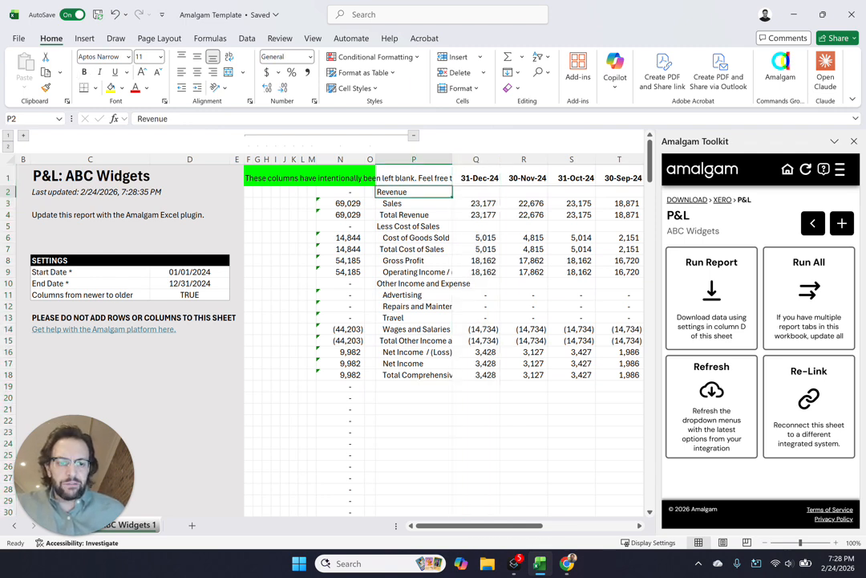
# Create a Two-Way Sync template for Xero Journal Entries using the ABC Widgets integration
pyautogui.click(841, 223)
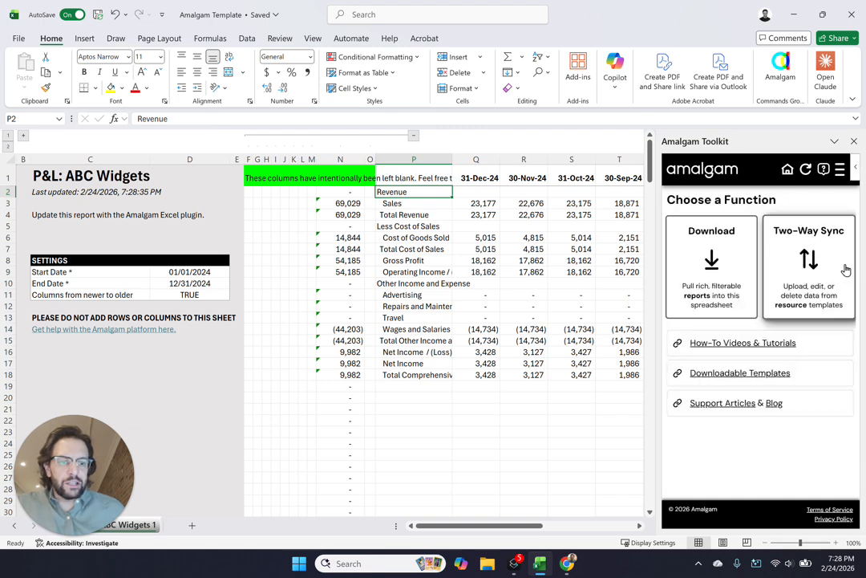
pyautogui.click(814, 264)
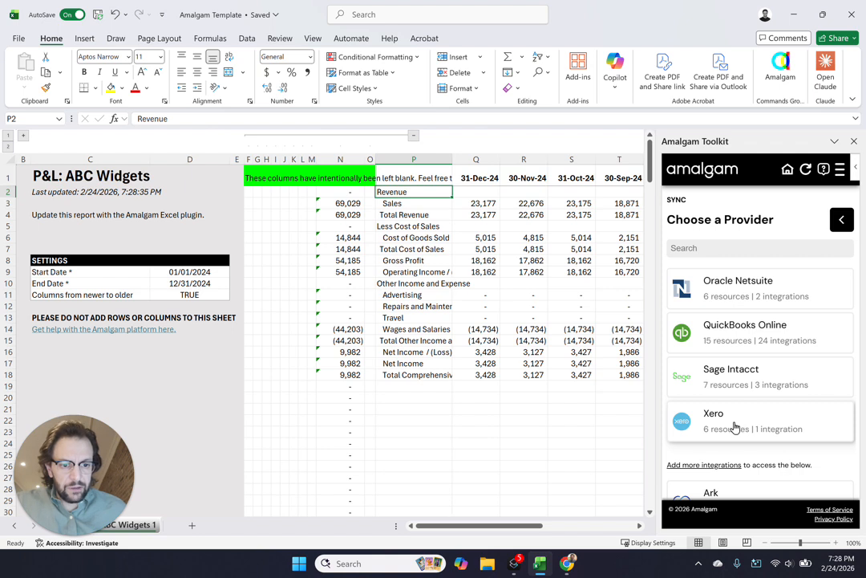
pyautogui.click(735, 425)
pyautogui.scroll(-1, 732, 398)
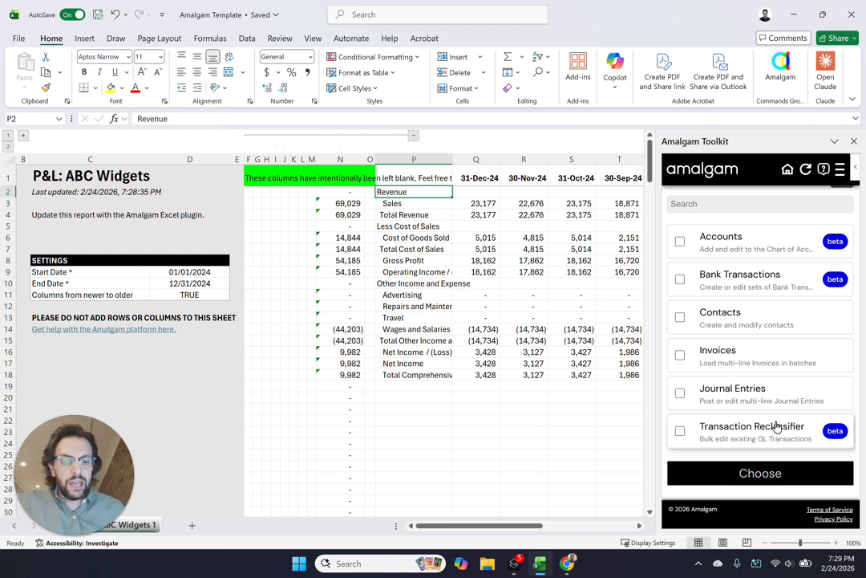
pyautogui.click(748, 392)
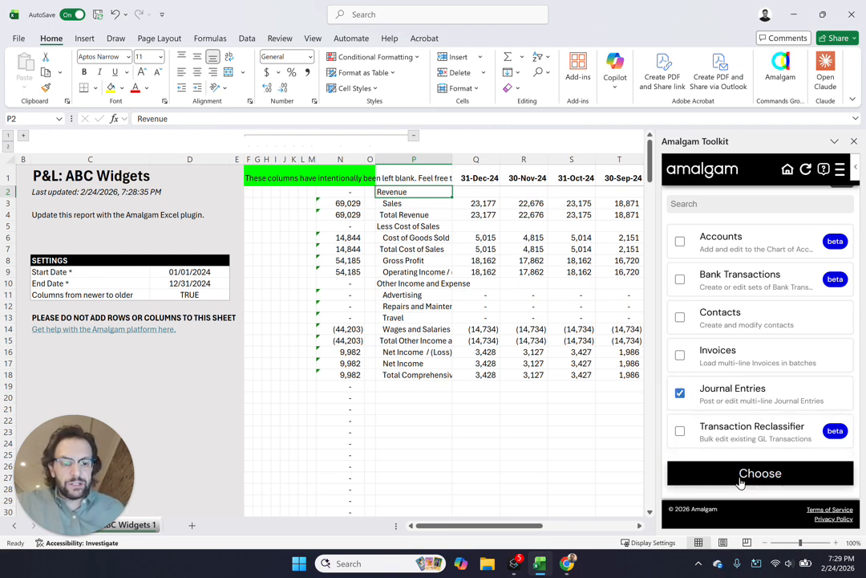
pyautogui.click(740, 475)
pyautogui.click(723, 289)
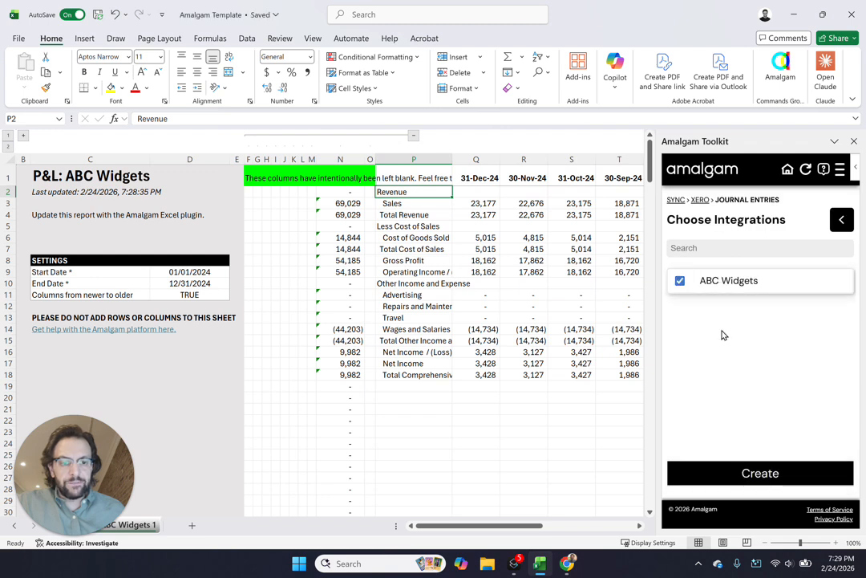
pyautogui.click(745, 474)
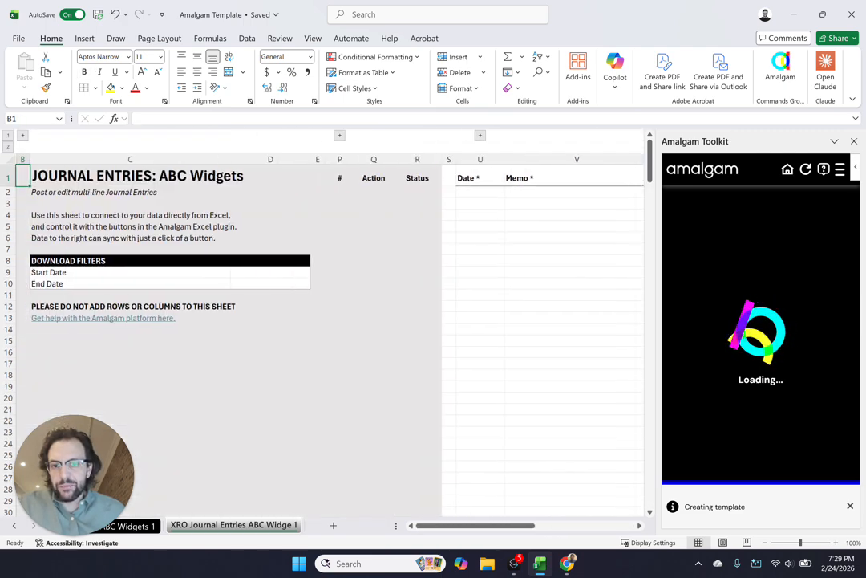
# Narrow column C of the journal entries sheet to a width of 22.40 and select the Start Date and End Date filter cells
pyautogui.moveTo(231, 159); pyautogui.dragTo(134, 159)
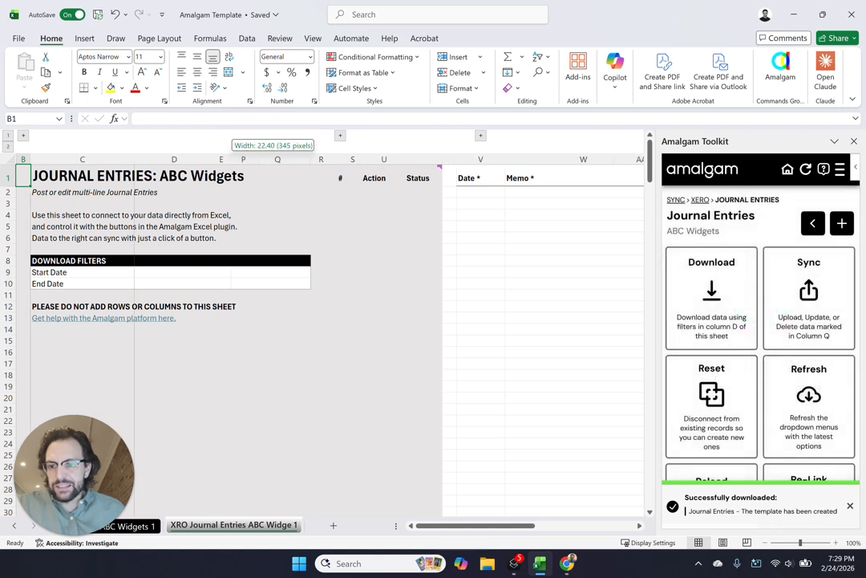
pyautogui.click(321, 307)
pyautogui.moveTo(174, 272); pyautogui.dragTo(175, 283)
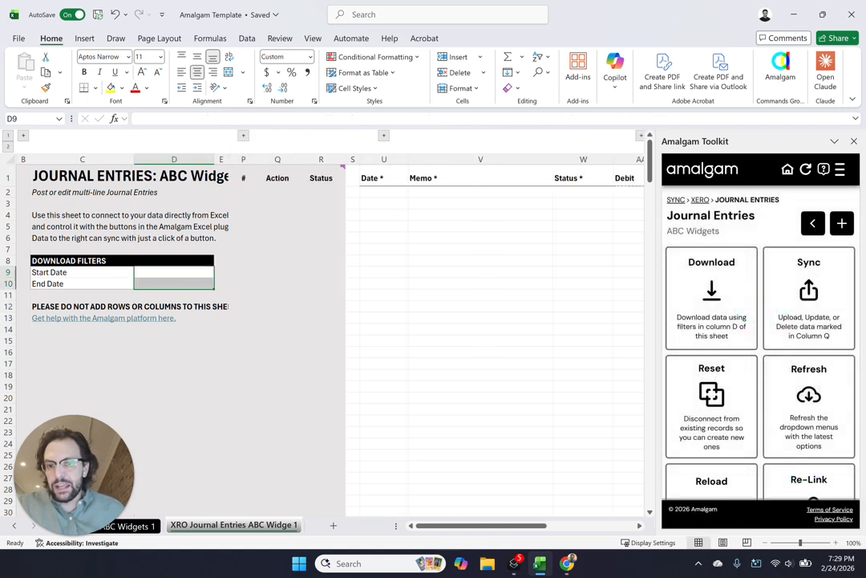
# Enter the date 3/1/2026 for the first journal entry line in row 2
pyautogui.click(481, 295)
pyautogui.moveTo(383, 192); pyautogui.dragTo(486, 398)
pyautogui.click(465, 249)
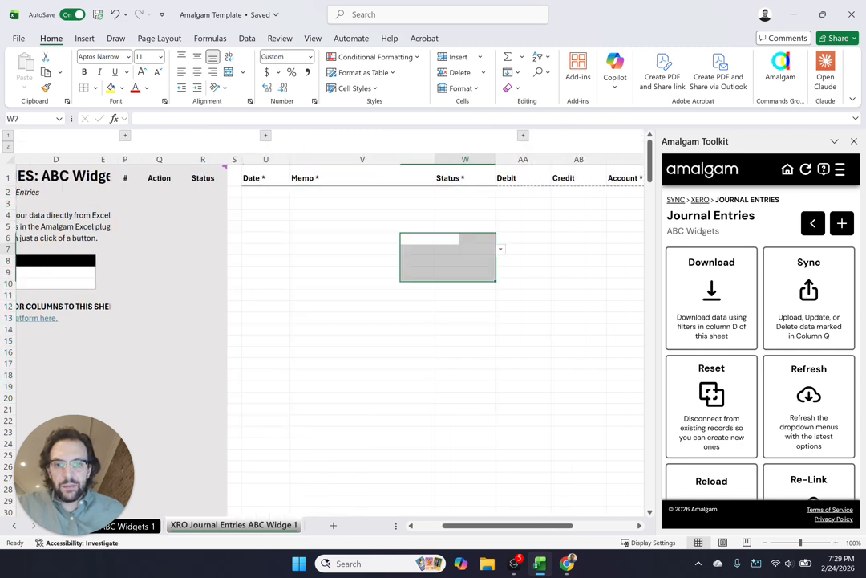
pyautogui.click(266, 192)
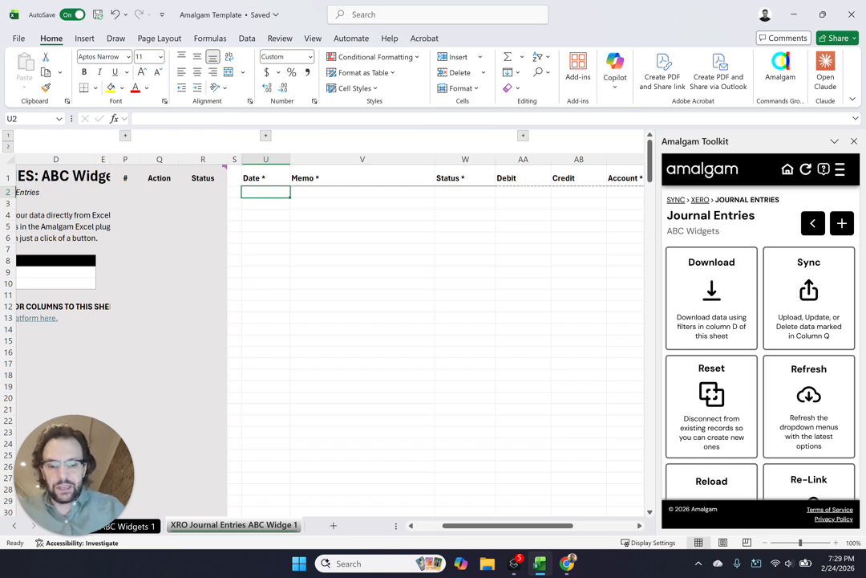
pyautogui.write('3')
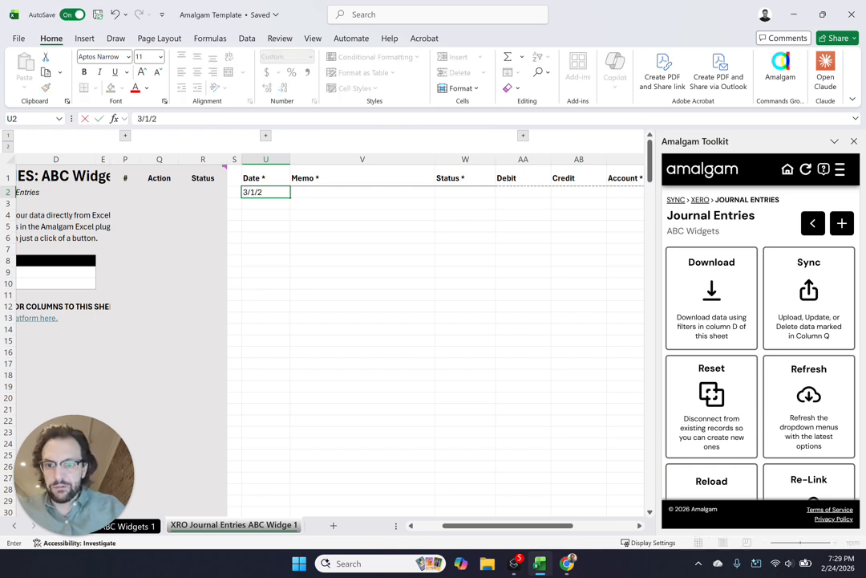
pyautogui.write('/01/202')
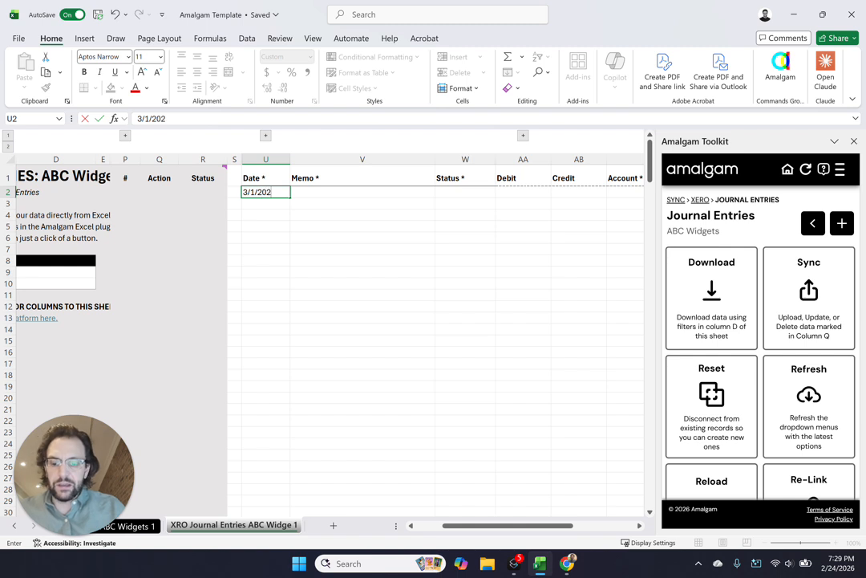
pyautogui.write('6')
pyautogui.press('Tab')
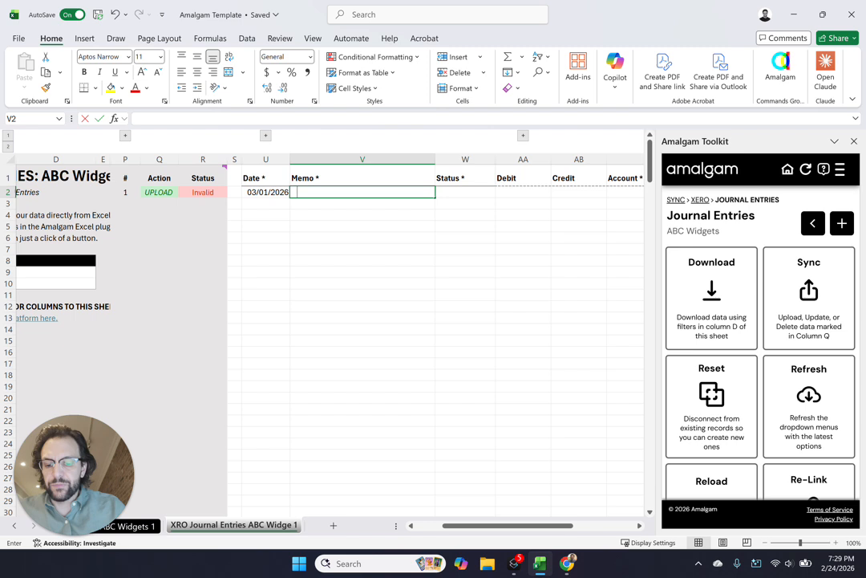
# Fill in the first line's memo as "Our Xero Demo" and set its status to Posted
pyautogui.write('Our Xero De')
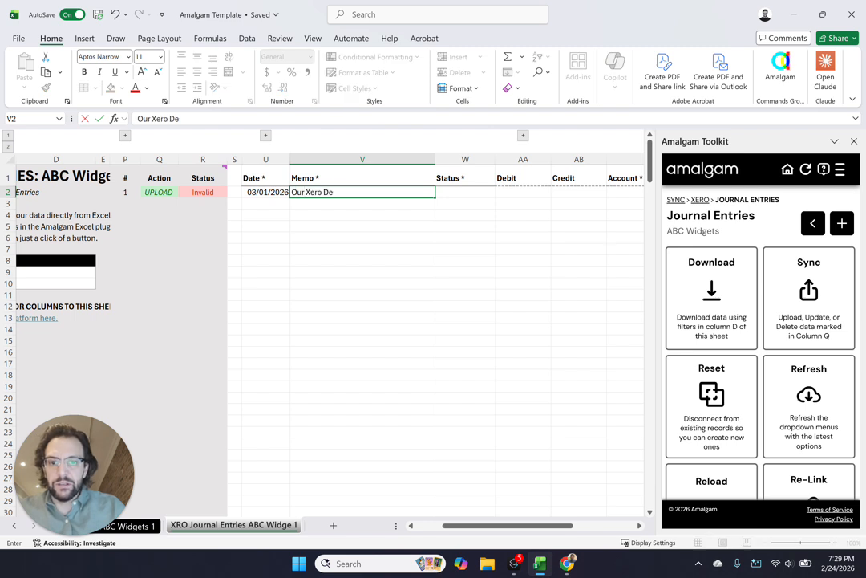
pyautogui.write('mo')
pyautogui.press('Tab')
pyautogui.press('Tab')
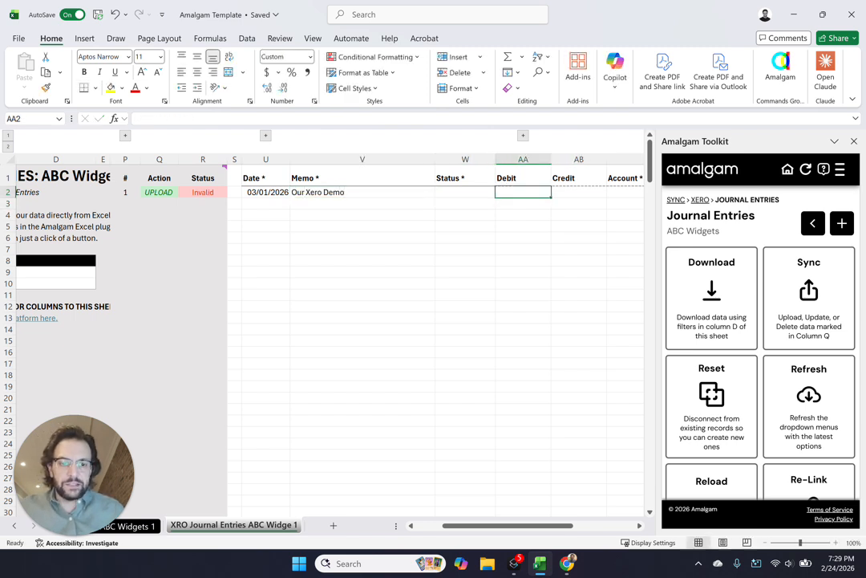
pyautogui.hotkey('shift', 'Tab')
pyautogui.click(501, 192)
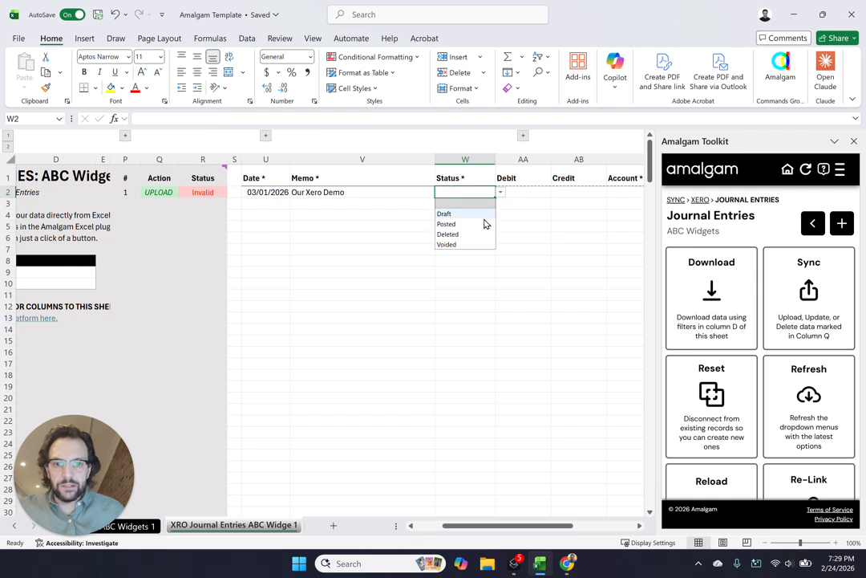
pyautogui.click(480, 225)
# Enter a debit of 500 on the first journal line
pyautogui.press('Right')
pyautogui.press('Right')
pyautogui.press('Right')
pyautogui.press('Up')
pyautogui.press('Up')
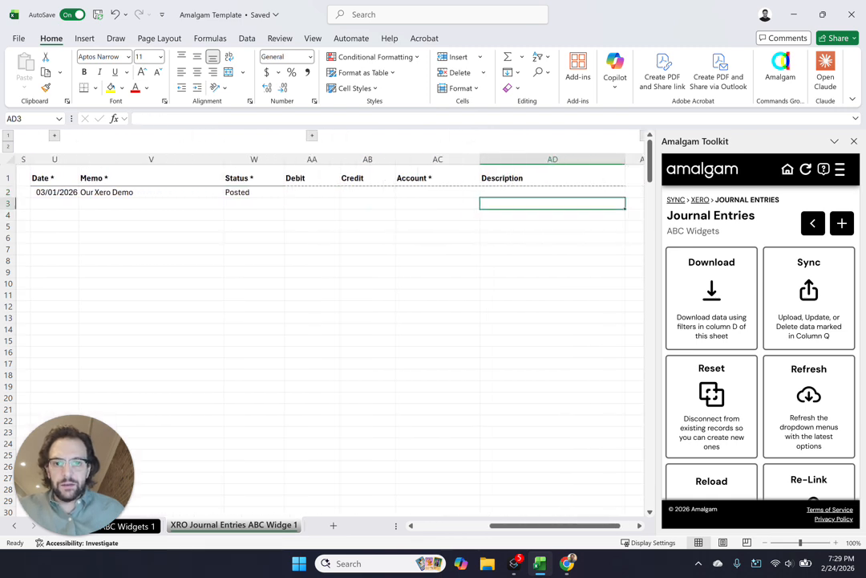
pyautogui.press('Left')
pyautogui.press('Left')
pyautogui.press('Left')
pyautogui.write('500')
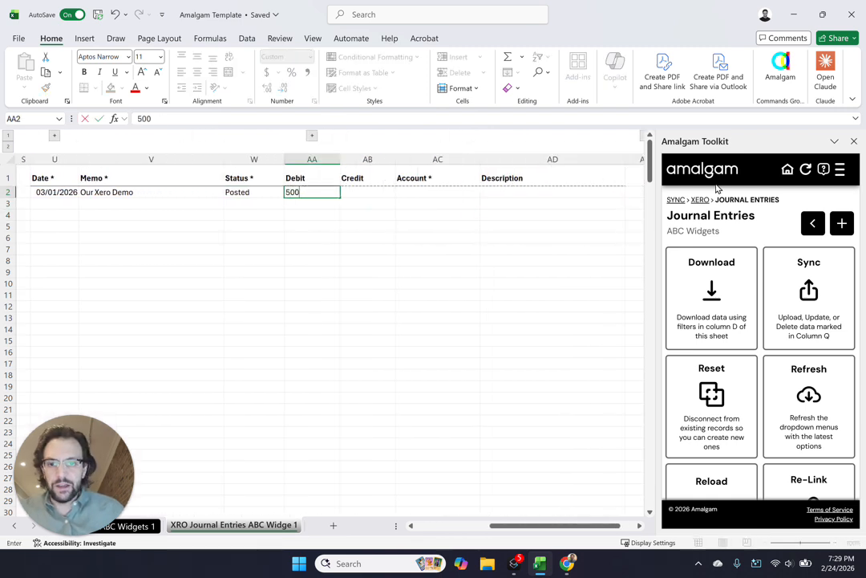
pyautogui.press('Return')
# Enter credits of 200 in row 3 and 300 in row 4 to balance the entry
pyautogui.press('Right')
pyautogui.write('200')
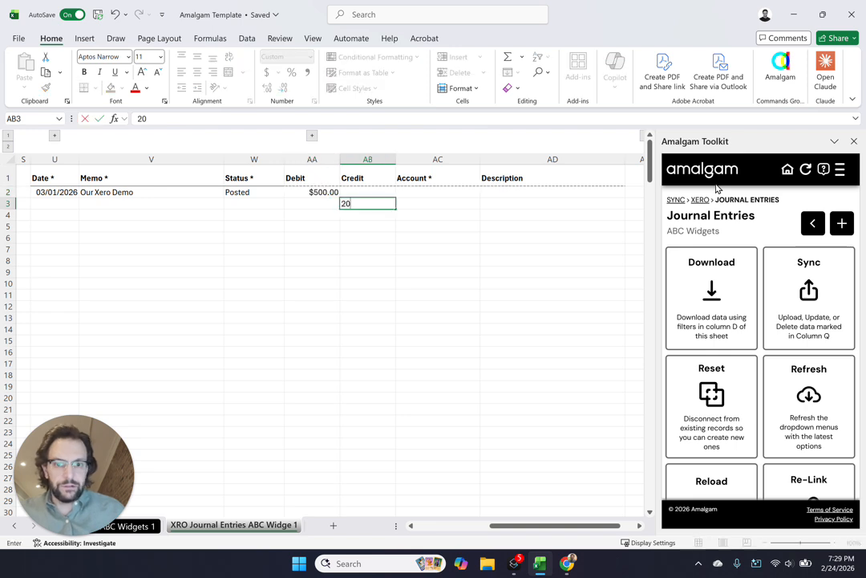
pyautogui.press('Return')
pyautogui.write('300')
pyautogui.press('Return')
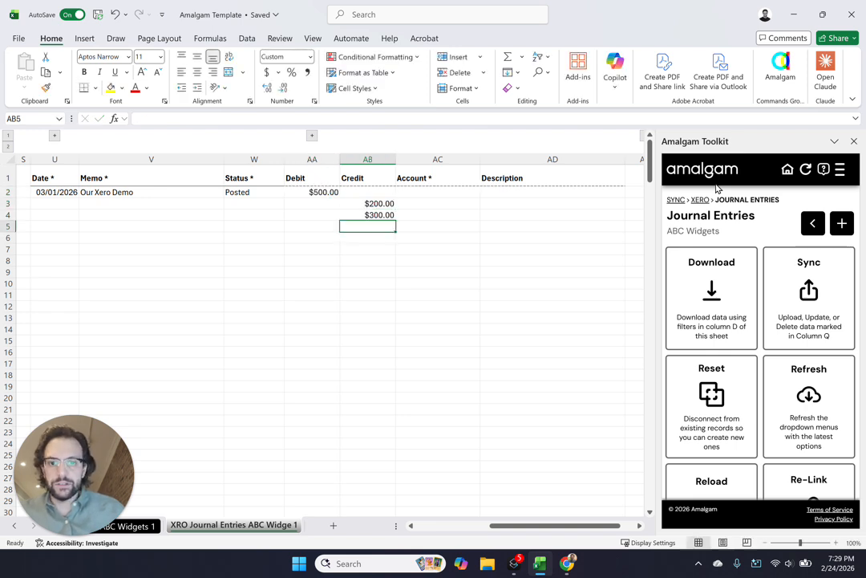
# Assign the Bank Service Charges account to the debit line in row 2
pyautogui.press('Right')
pyautogui.press('Up')
pyautogui.press('Up')
pyautogui.press('Up')
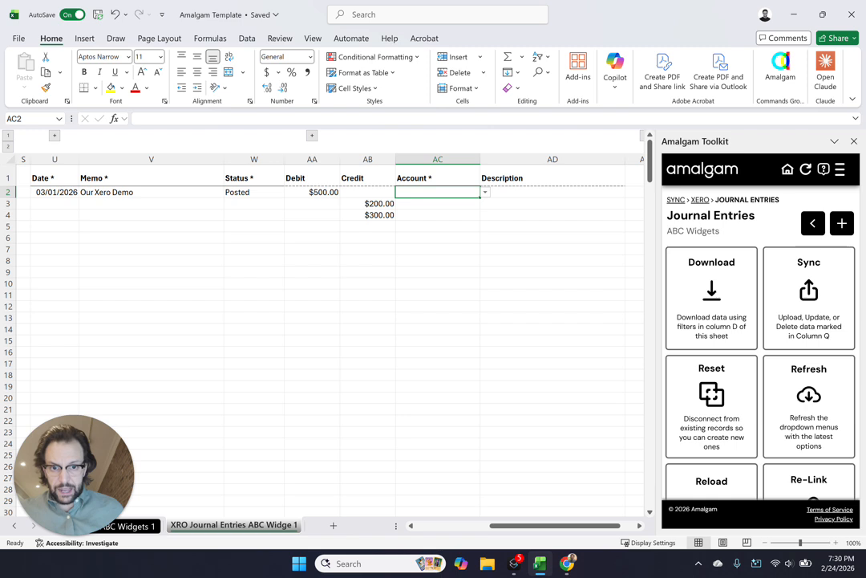
pyautogui.click(485, 193)
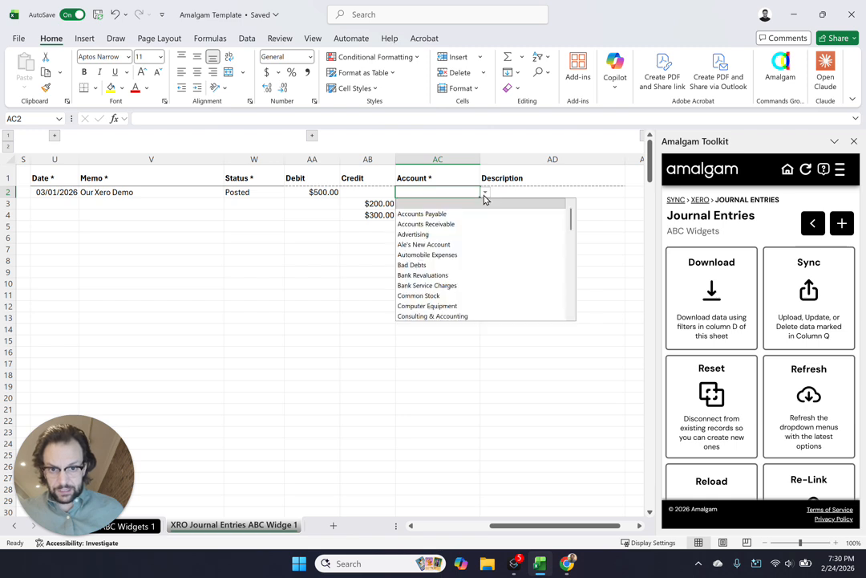
pyautogui.click(471, 285)
pyautogui.press('Return')
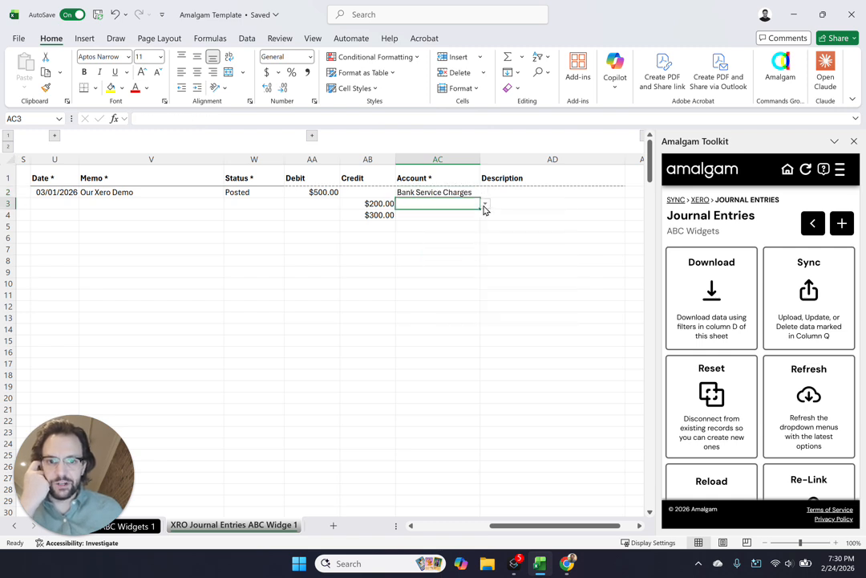
# Assign the Sales account to the 200 credit line and Income Tax Expense to the 300 credit line
pyautogui.click(484, 204)
pyautogui.write('sal')
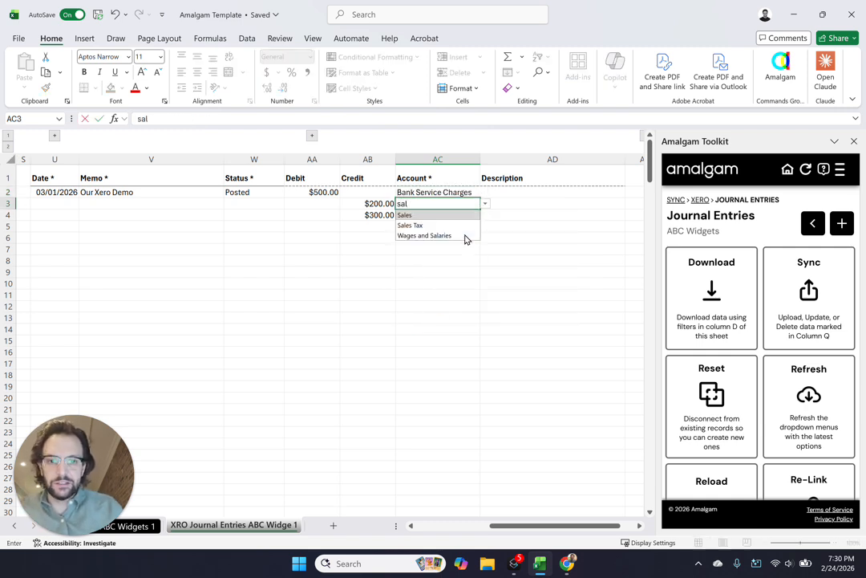
pyautogui.press('Return')
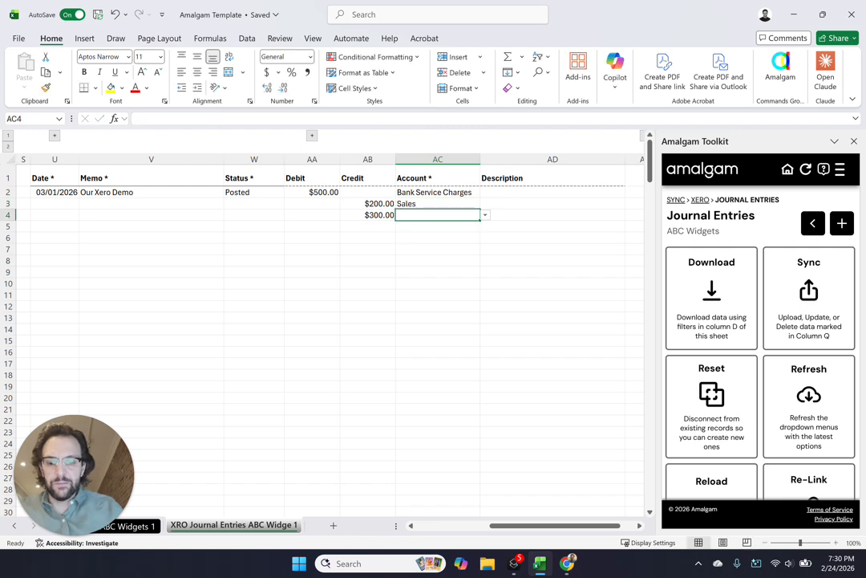
pyautogui.write('tax')
pyautogui.press('Down')
pyautogui.press('Down')
pyautogui.press('Down')
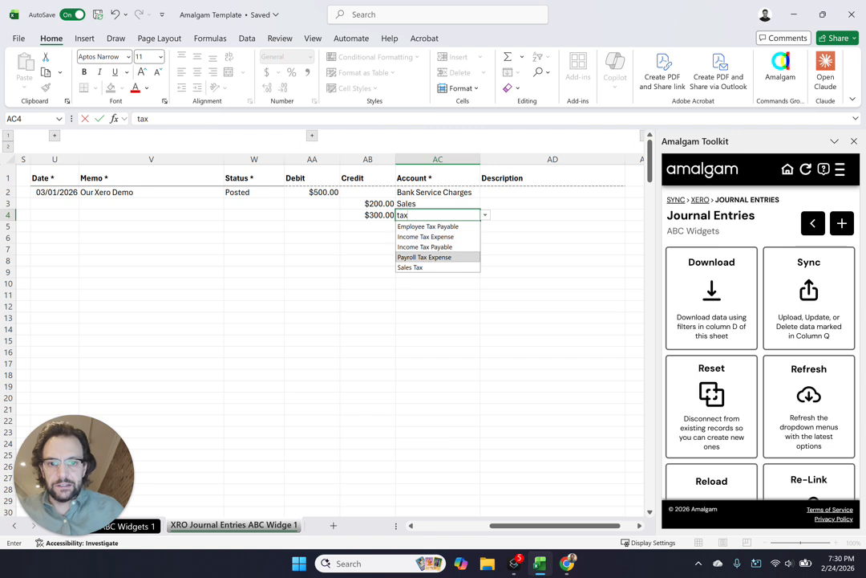
pyautogui.press('Up')
# Enter "Our Description" as the first line's description and fill it down through row 4
pyautogui.press('Up')
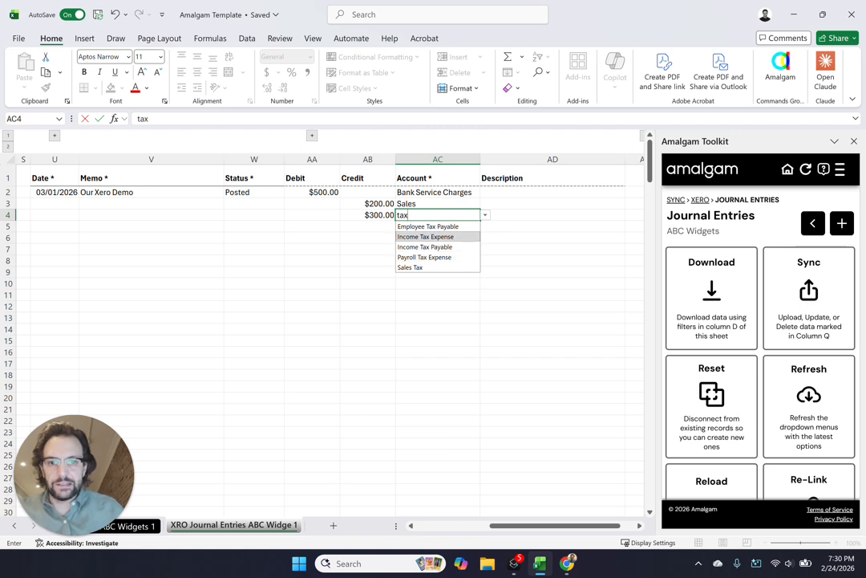
pyautogui.press('Return')
pyautogui.press('Up')
pyautogui.press('Up')
pyautogui.press('Up')
pyautogui.press('Right')
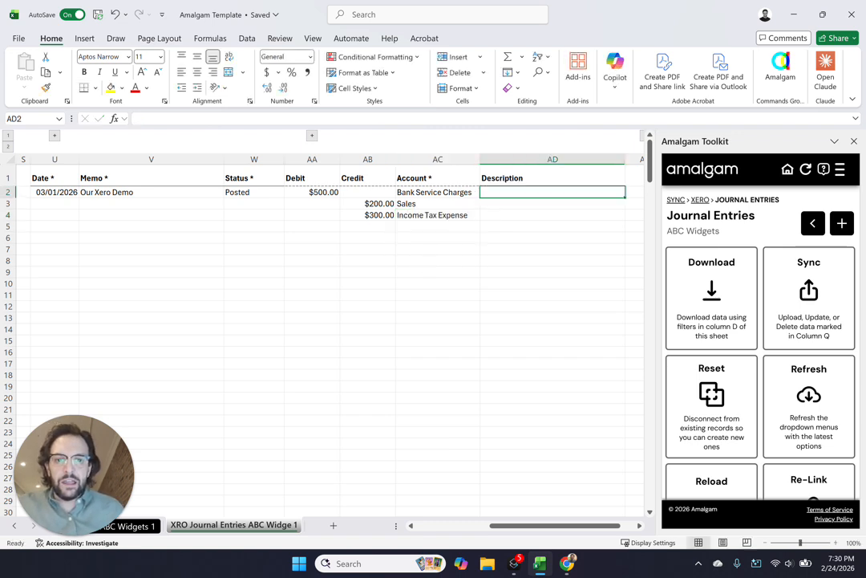
pyautogui.press('Right')
pyautogui.press('Left')
pyautogui.write('Ou')
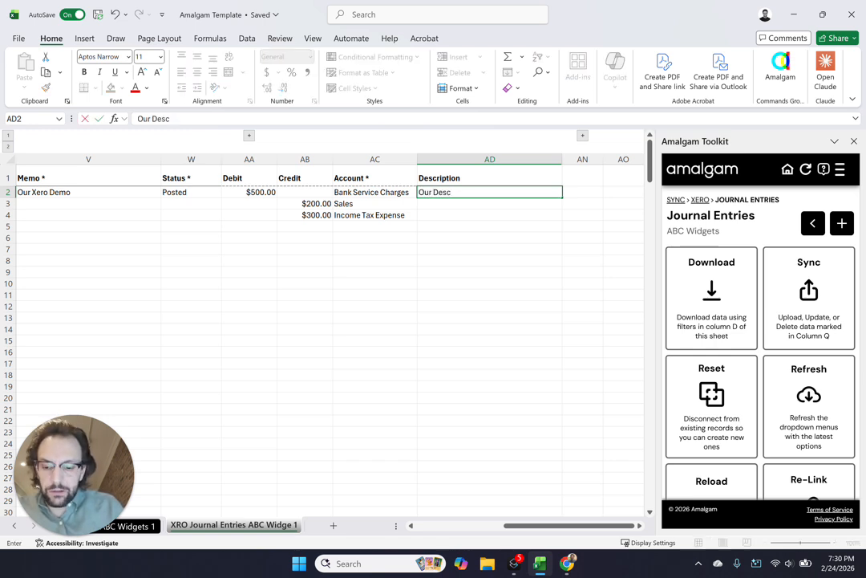
pyautogui.write('r Description')
pyautogui.press('Return')
pyautogui.hotkey('ctrl', 'd')
pyautogui.press('Down')
pyautogui.hotkey('ctrl', 'd')
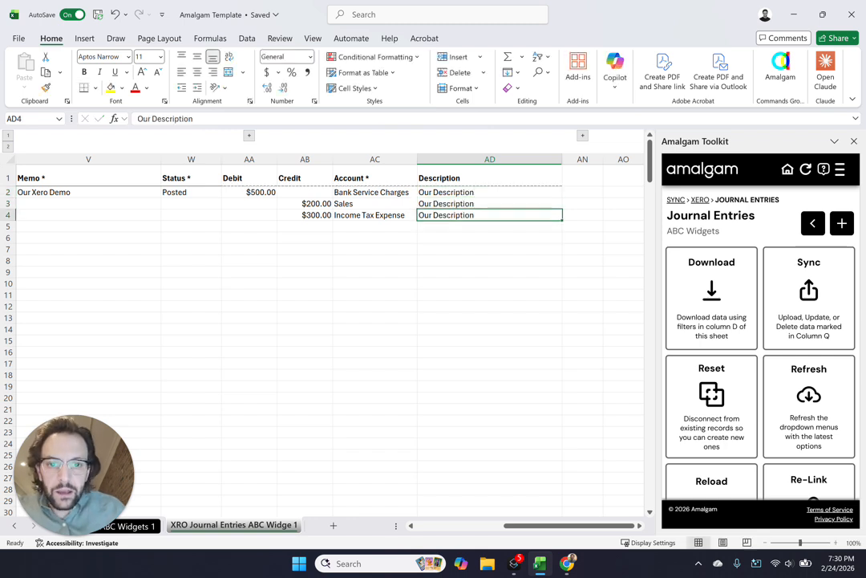
# Expand the grouped columns after Description and examine the additional tax, account code and tracking fields
pyautogui.press('Right')
pyautogui.click(582, 136)
pyautogui.press('Left')
pyautogui.press('Left')
pyautogui.press('Left')
pyautogui.press('Left')
pyautogui.press('Left')
pyautogui.press('Left')
pyautogui.press('Left')
pyautogui.press('Left')
pyautogui.press('Left')
pyautogui.press('Left')
pyautogui.press('Left')
pyautogui.press('Left')
pyautogui.press('Left')
pyautogui.press('Up')
pyautogui.press('Right')
pyautogui.press('Right')
pyautogui.press('Right')
pyautogui.press('Right')
pyautogui.press('Right')
pyautogui.press('Right')
pyautogui.press('Right')
pyautogui.press('Right')
pyautogui.press('Right')
pyautogui.press('Right')
pyautogui.press('Right')
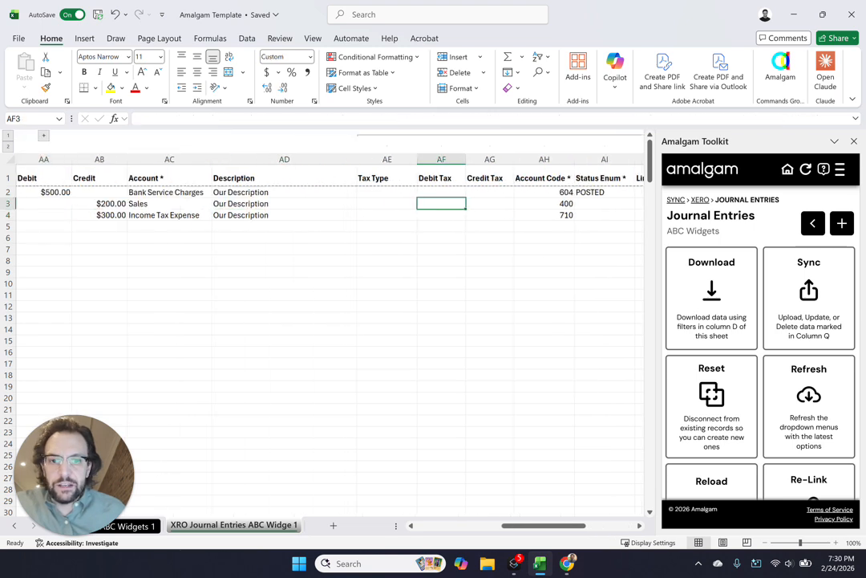
pyautogui.press('Left')
pyautogui.press('Left')
pyautogui.press('Left')
pyautogui.press('Left')
pyautogui.press('Left')
pyautogui.press('Left')
pyautogui.press('Left')
pyautogui.press('Left')
pyautogui.press('Left')
pyautogui.press('Left')
pyautogui.press('Left')
pyautogui.press('Left')
pyautogui.press('Left')
pyautogui.press('Left')
pyautogui.press('Left')
pyautogui.press('Left')
pyautogui.press('Left')
pyautogui.press('Left')
pyautogui.press('Left')
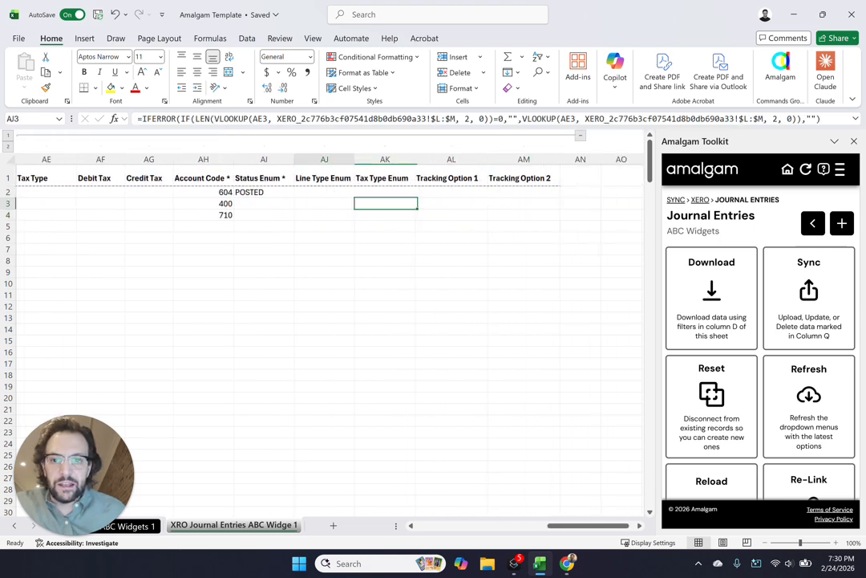
# Fill the Posted status down from row 2 to the two credit lines and check the Action and Status columns
pyautogui.moveTo(466, 178); pyautogui.dragTo(465, 250)
pyautogui.click(466, 272)
pyautogui.moveTo(466, 193); pyautogui.dragTo(465, 215)
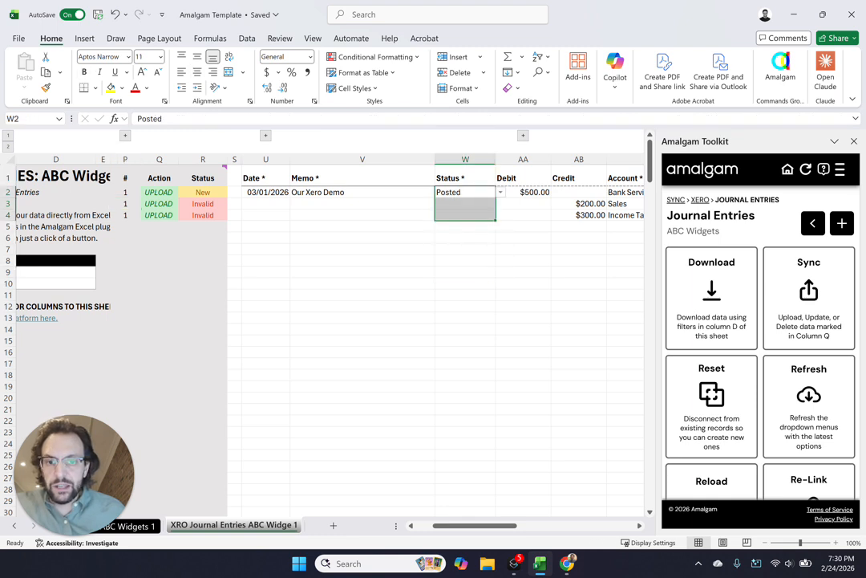
pyautogui.click(203, 192)
pyautogui.moveTo(203, 204); pyautogui.dragTo(203, 215)
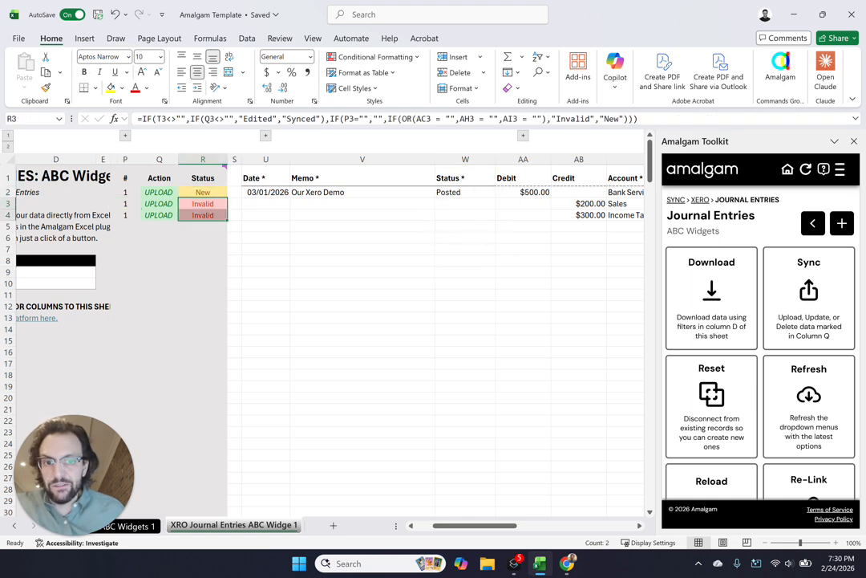
pyautogui.moveTo(465, 193); pyautogui.dragTo(466, 215)
pyautogui.hotkey('ctrl', 'd')
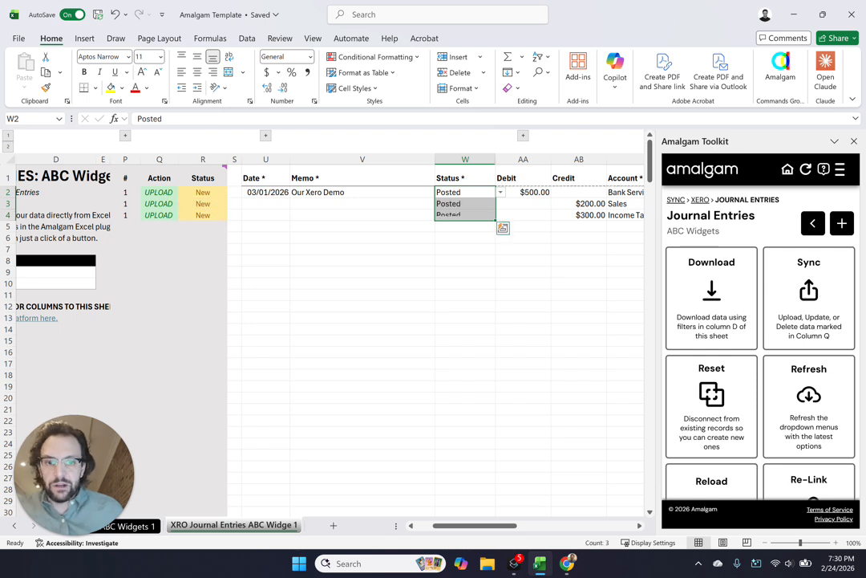
pyautogui.click(465, 271)
pyautogui.moveTo(159, 192); pyautogui.dragTo(203, 249)
pyautogui.click(363, 272)
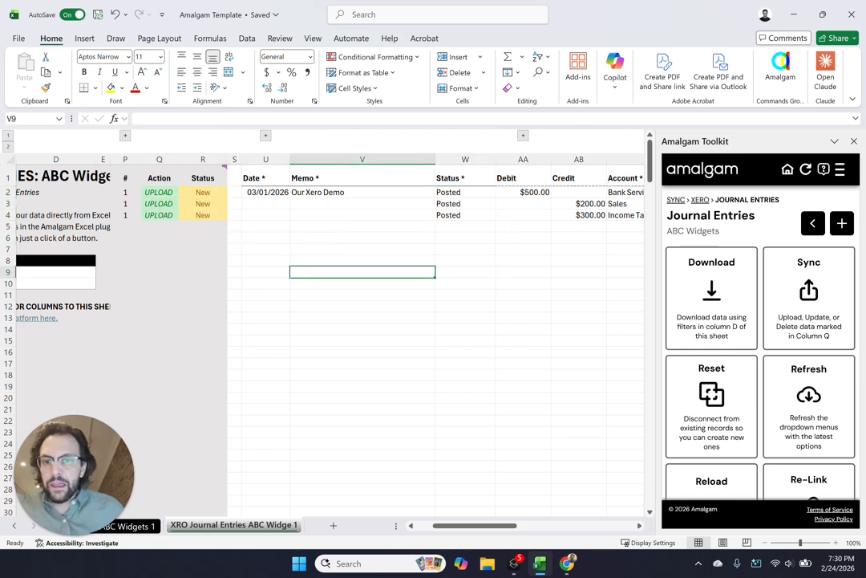
# Copy the three-line journal entry in rows 2 to 4 and paste it as a second entry starting at row 5
pyautogui.moveTo(266, 193); pyautogui.dragTo(626, 216)
pyautogui.hotkey('ctrl', 'c')
pyautogui.click(265, 227)
pyautogui.hotkey('ctrl', 'v')
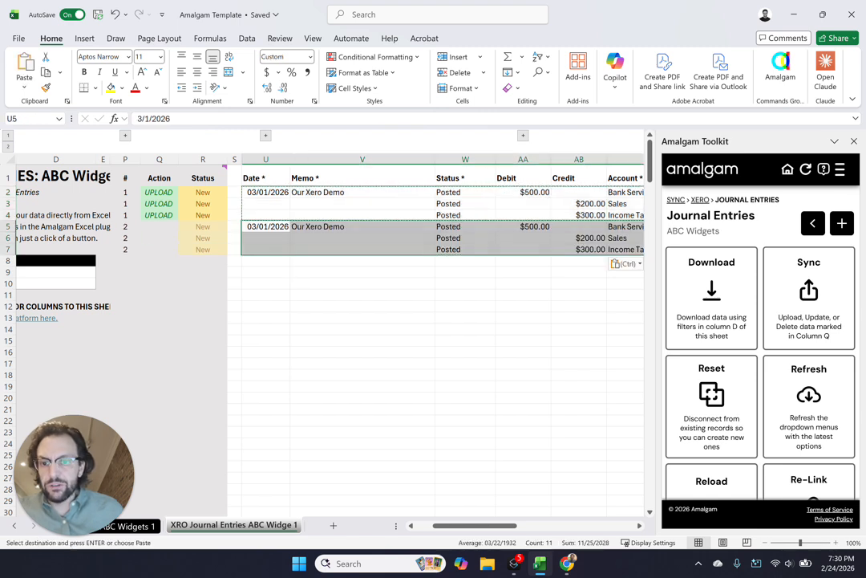
# Clear the UPLOAD action from the second journal entry in rows 5 to 7
pyautogui.click(363, 317)
pyautogui.moveTo(159, 226); pyautogui.dragTo(159, 250)
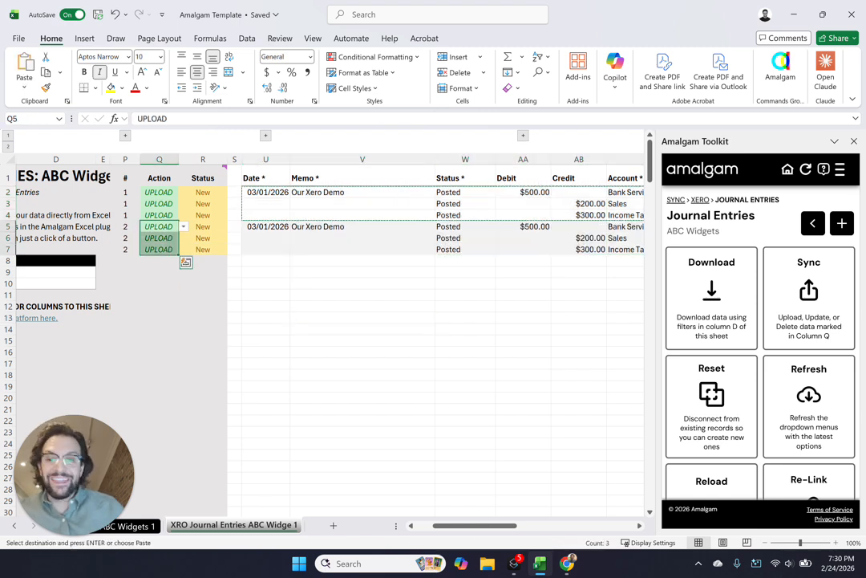
pyautogui.press('Delete')
pyautogui.click(465, 341)
# Check the UPLOAD actions on rows 2 to 4 and sync the marked journal entry to Xero
pyautogui.moveTo(158, 193); pyautogui.dragTo(159, 215)
pyautogui.click(363, 294)
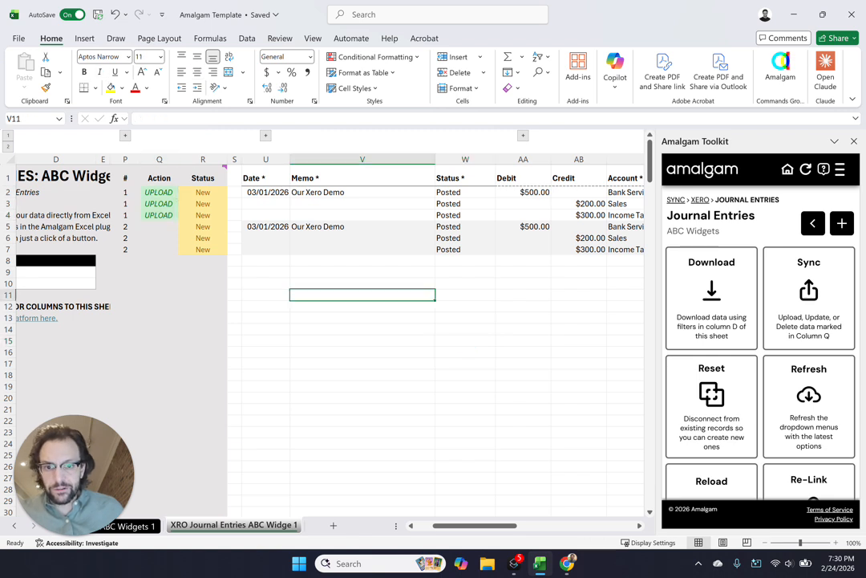
pyautogui.click(773, 301)
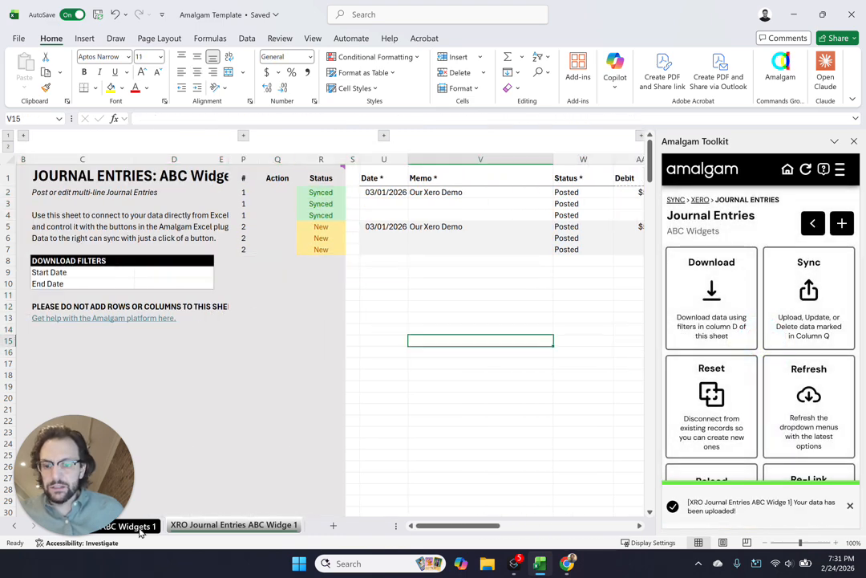
# Set the start date of the ABC Widgets P&L report to 01/01/2026
pyautogui.click(135, 527)
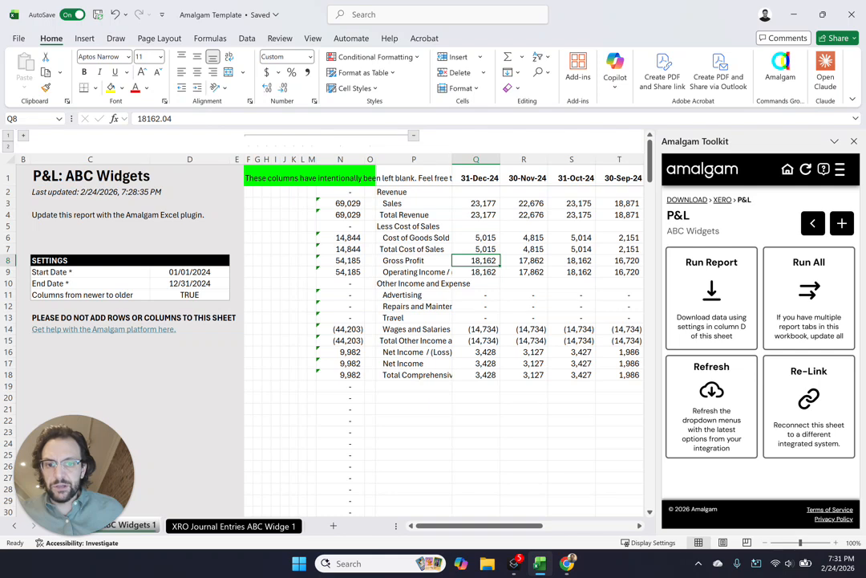
pyautogui.click(190, 272)
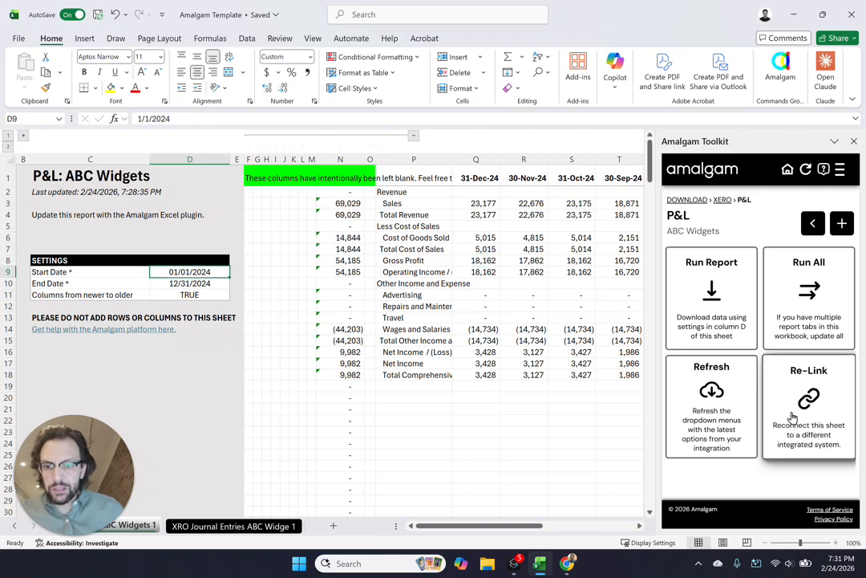
pyautogui.write('1/1/')
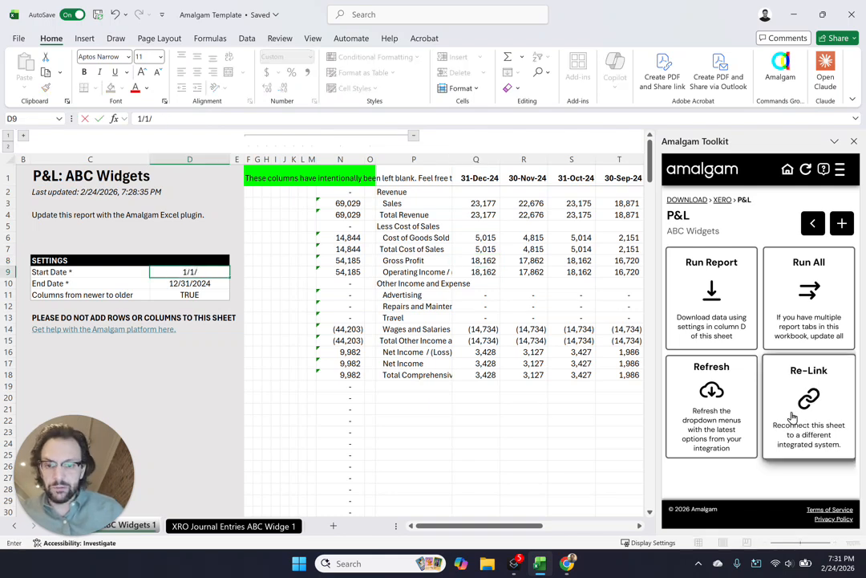
pyautogui.press('Return')
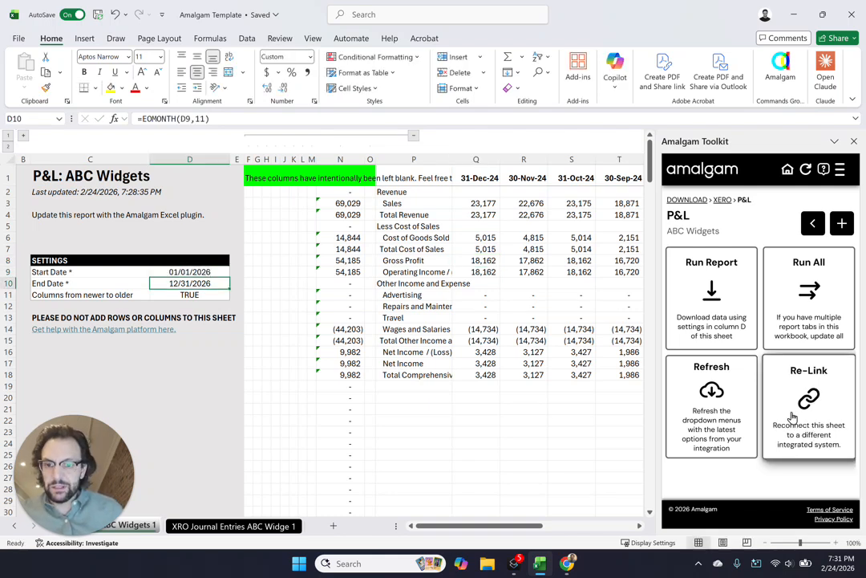
# Set the P&L report's Columns from newer to older setting to FALSE and run the report
pyautogui.moveTo(303, 272); pyautogui.dragTo(630, 295)
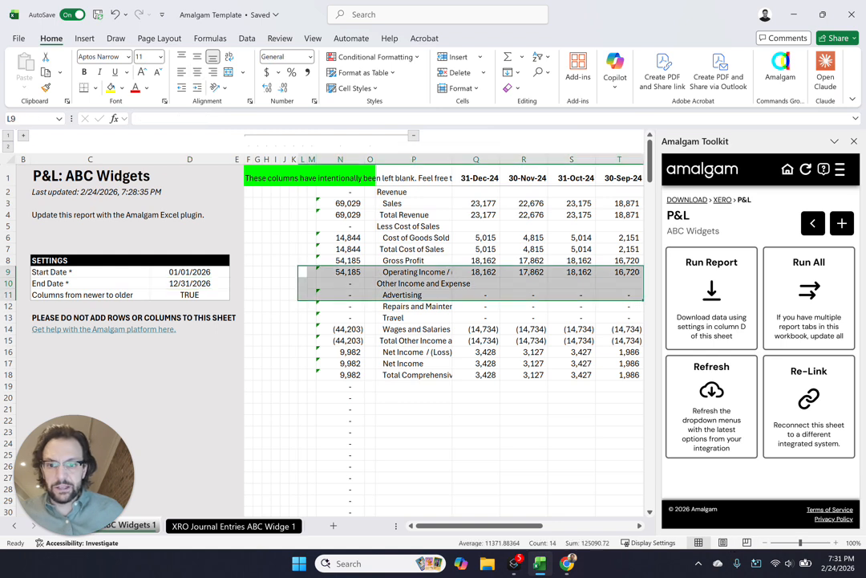
pyautogui.click(217, 294)
pyautogui.click(234, 297)
pyautogui.click(161, 316)
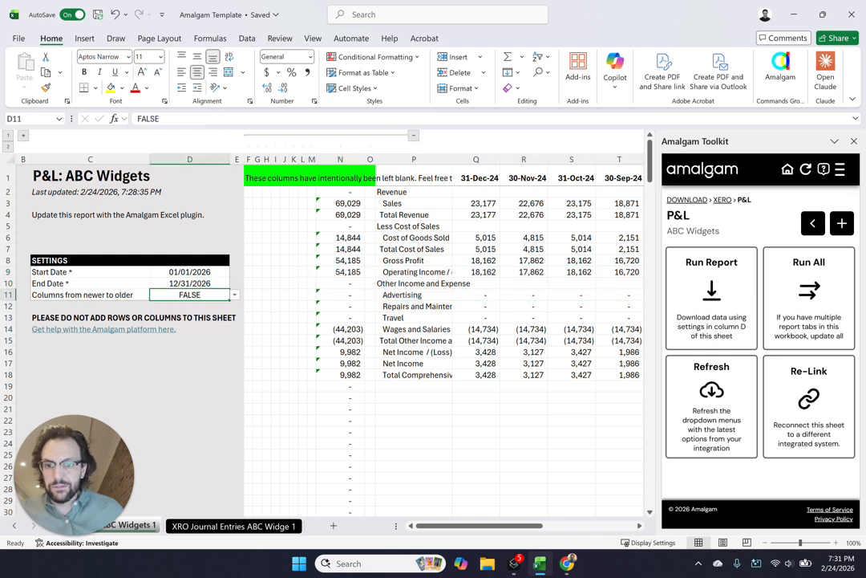
pyautogui.click(712, 305)
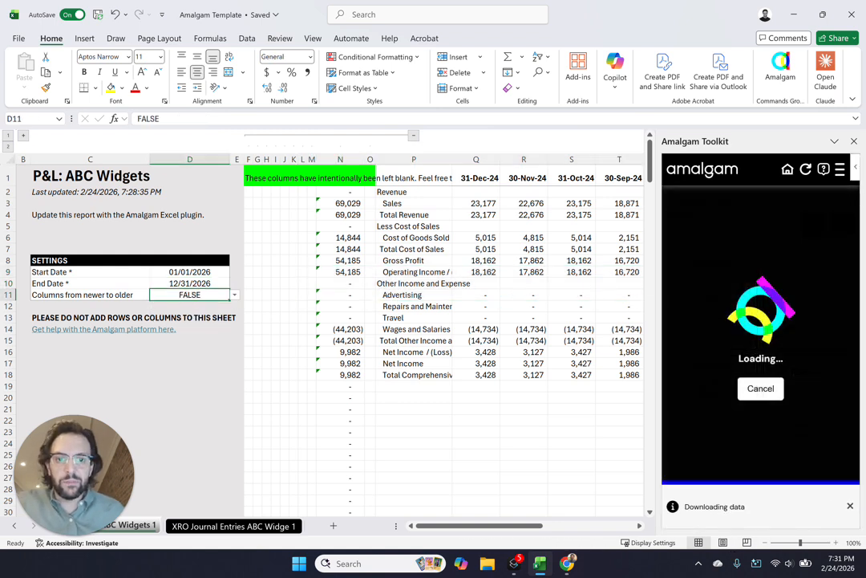
# Examine the March 2026 column of the refreshed P&L, including the Bank Service Charges row
pyautogui.press('Right')
pyautogui.press('Right')
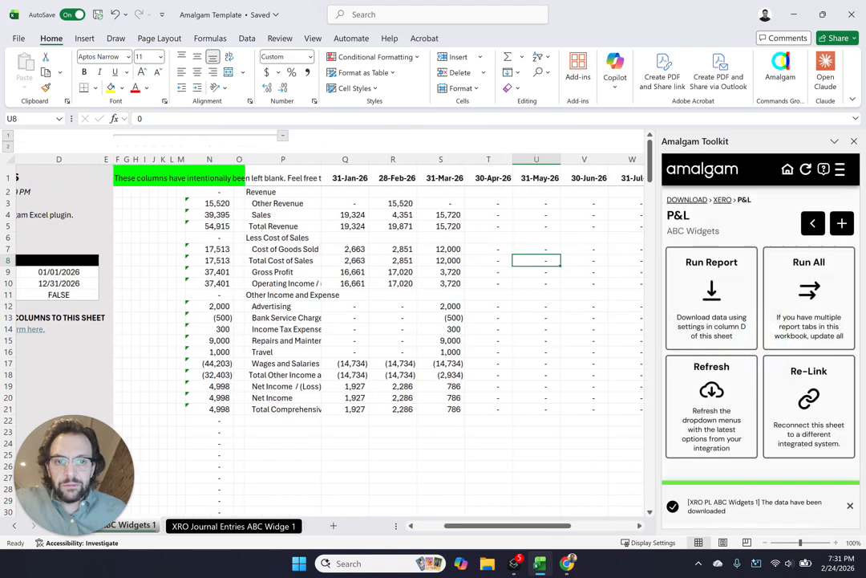
pyautogui.moveTo(437, 203); pyautogui.dragTo(437, 432)
pyautogui.click(533, 398)
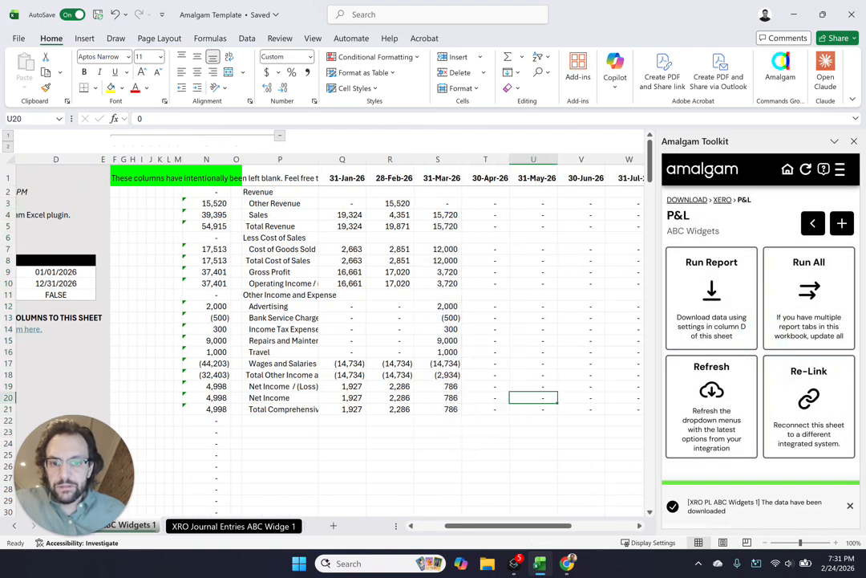
pyautogui.moveTo(438, 329)
pyautogui.mouseDown()
pyautogui.moveTo(257, 329)
pyautogui.moveTo(440, 317)
pyautogui.mouseUp()
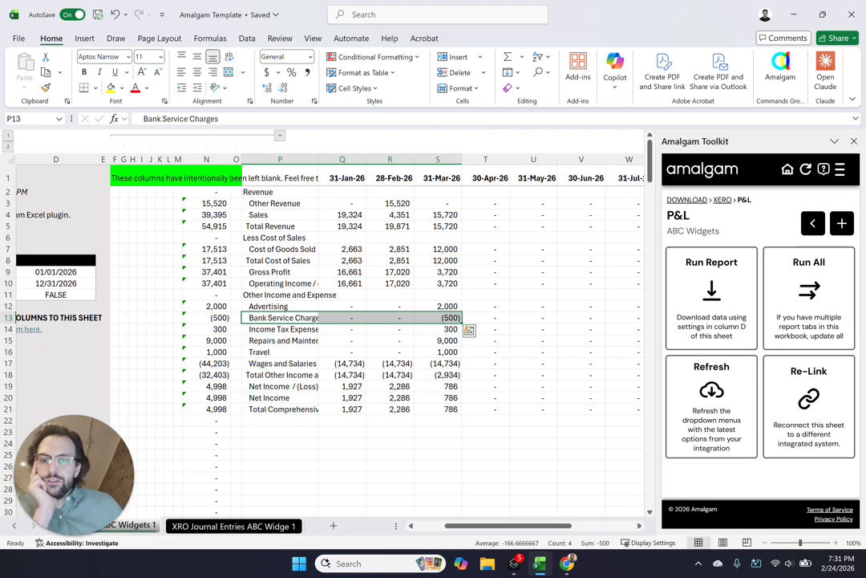
pyautogui.click(234, 525)
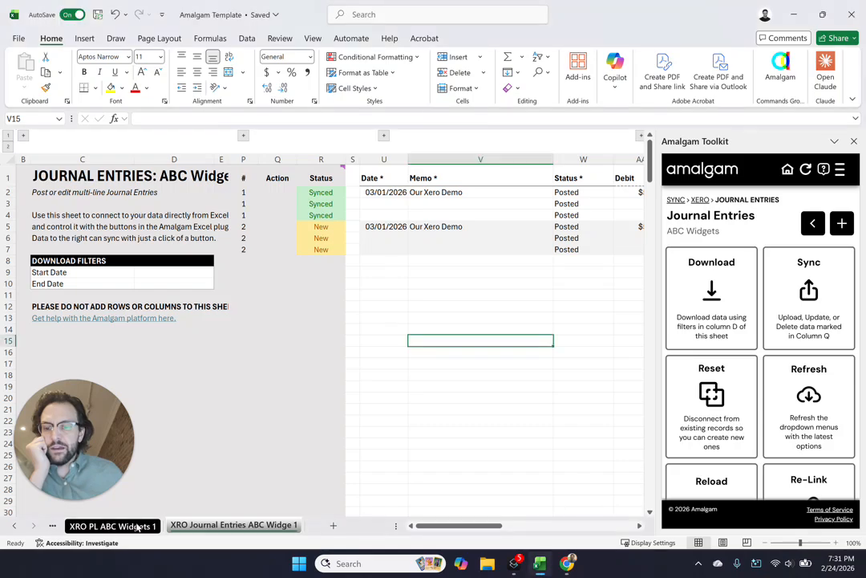
pyautogui.click(138, 525)
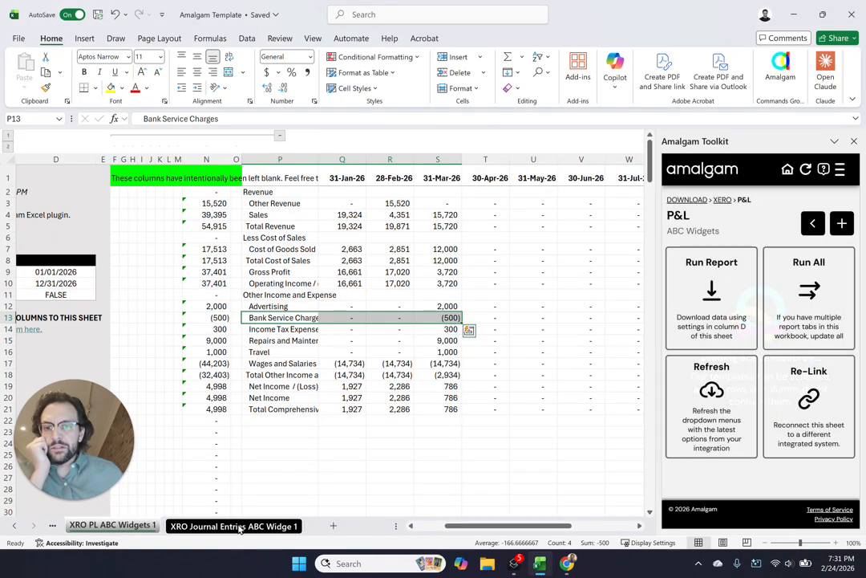
# Try to remove the first journal entry from Xero by setting its Action to DELETE in rows 2 to 4 and syncing
pyautogui.click(234, 525)
pyautogui.click(481, 272)
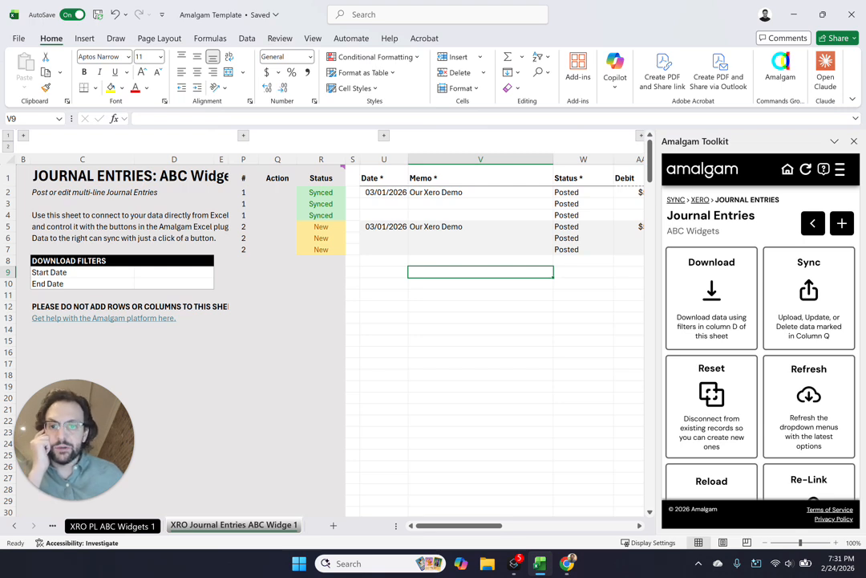
pyautogui.click(277, 192)
pyautogui.click(301, 192)
pyautogui.click(290, 214)
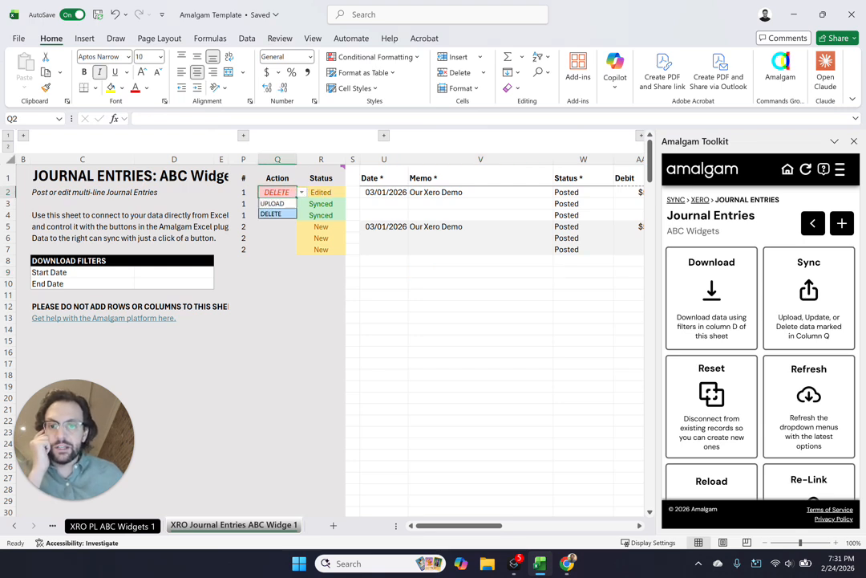
pyautogui.moveTo(486, 341); pyautogui.dragTo(640, 351)
pyautogui.moveTo(468, 228); pyautogui.dragTo(647, 239)
pyautogui.click(443, 363)
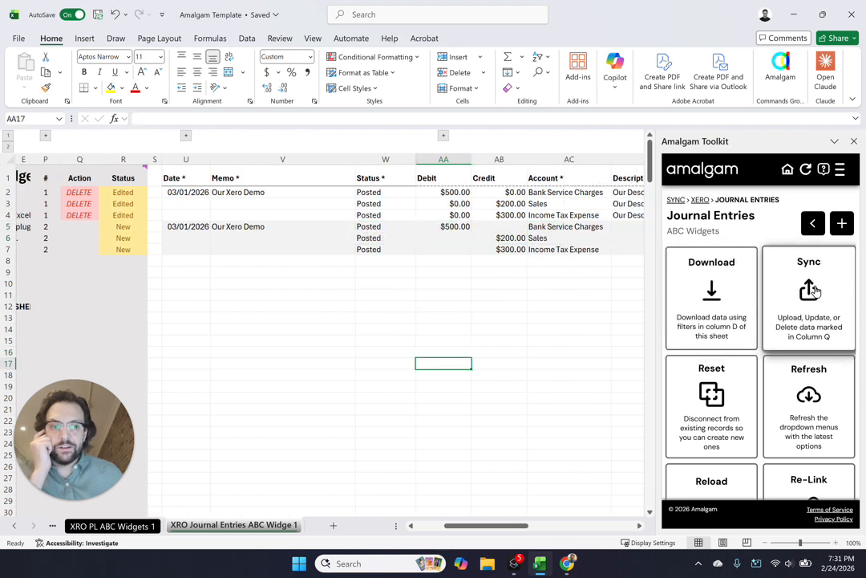
pyautogui.click(808, 293)
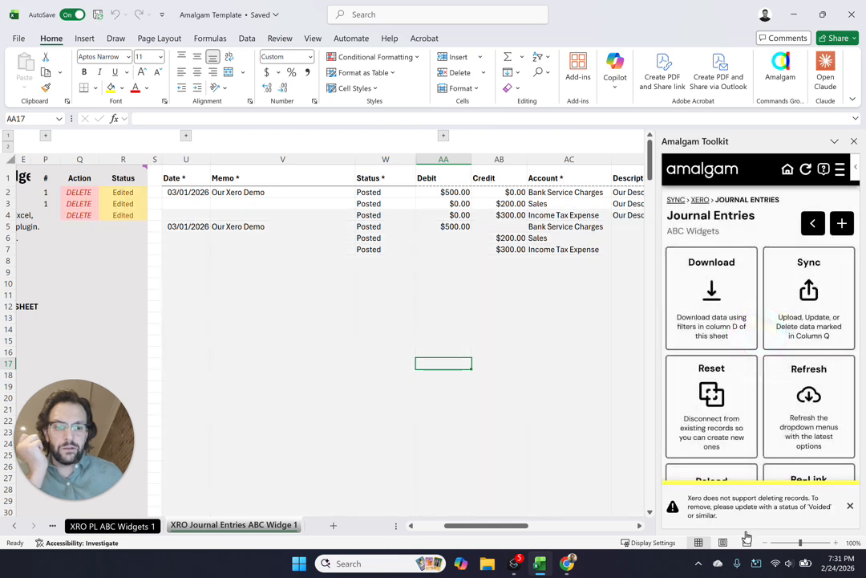
# Change the Status of the first journal entry in rows 2 to 4 to Voided and sync it to Xero
pyautogui.click(386, 193)
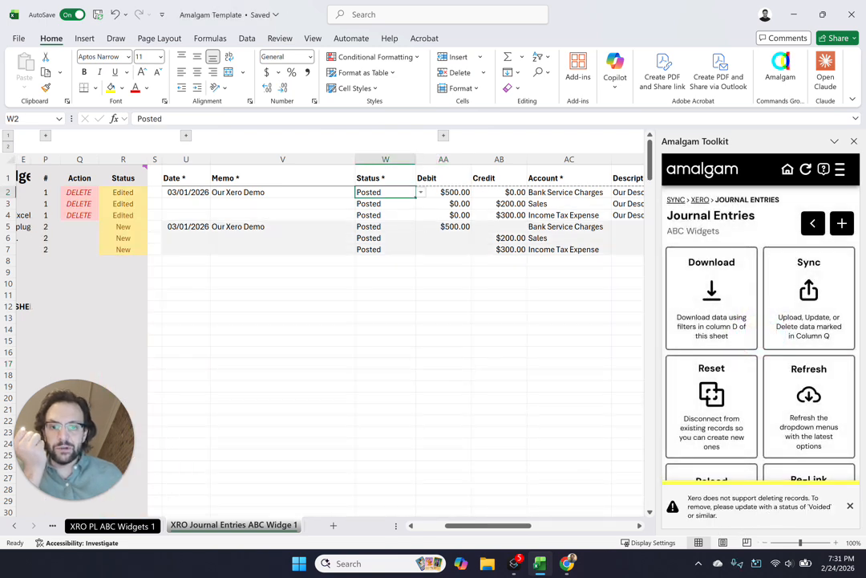
pyautogui.click(419, 192)
pyautogui.click(397, 244)
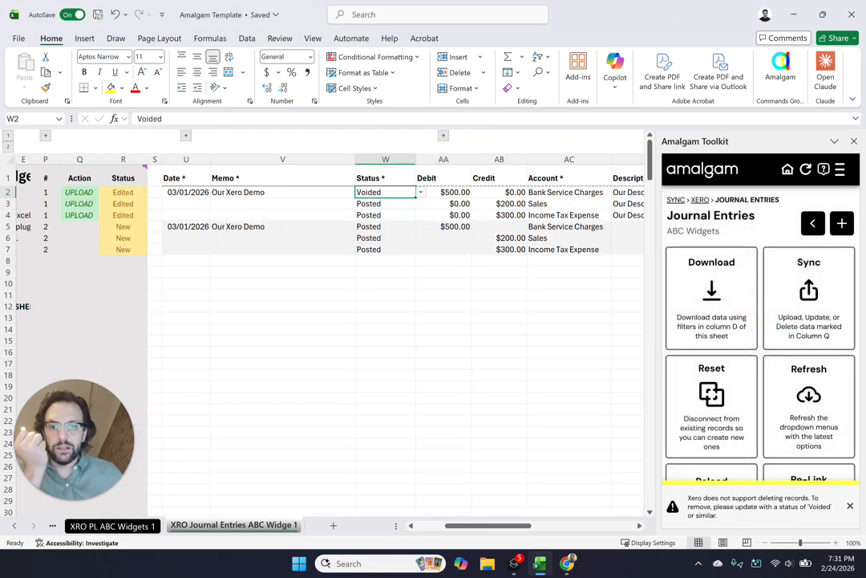
pyautogui.hotkey('shift', 'Down')
pyautogui.hotkey('shift', 'Down')
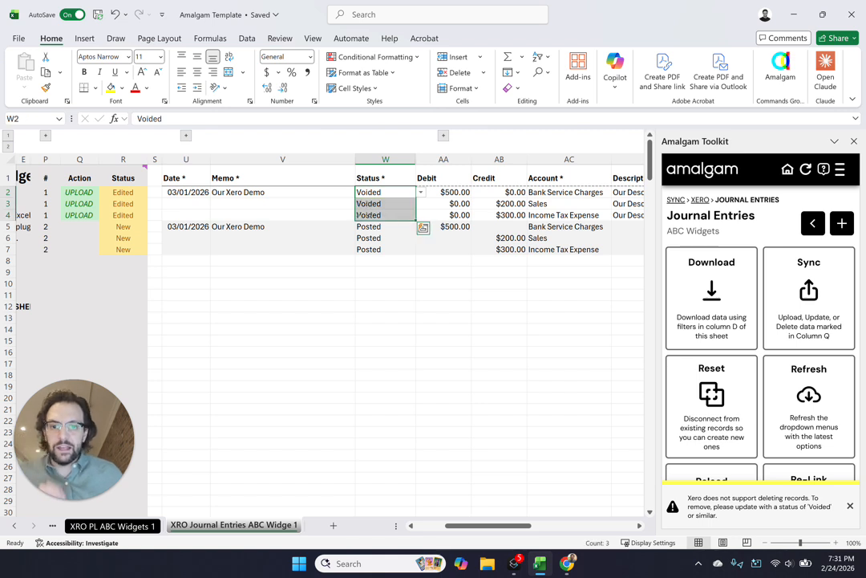
pyautogui.click(846, 315)
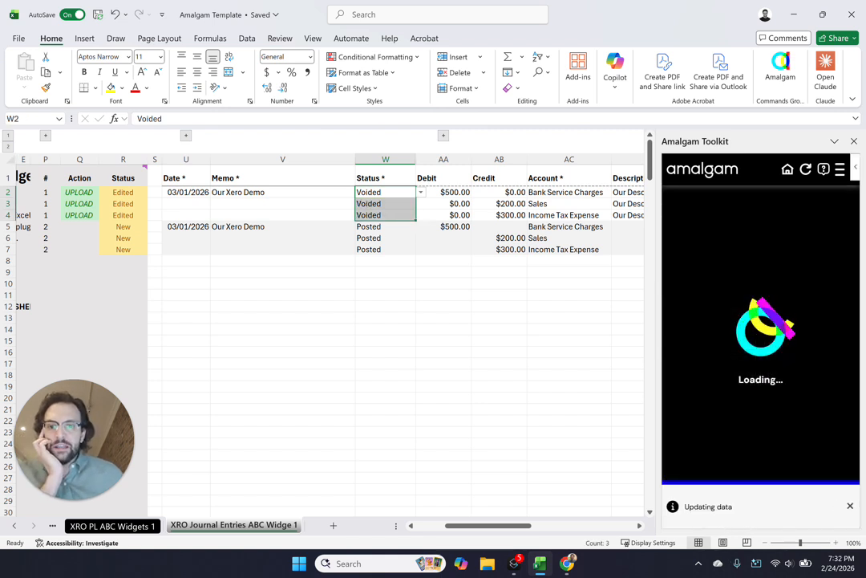